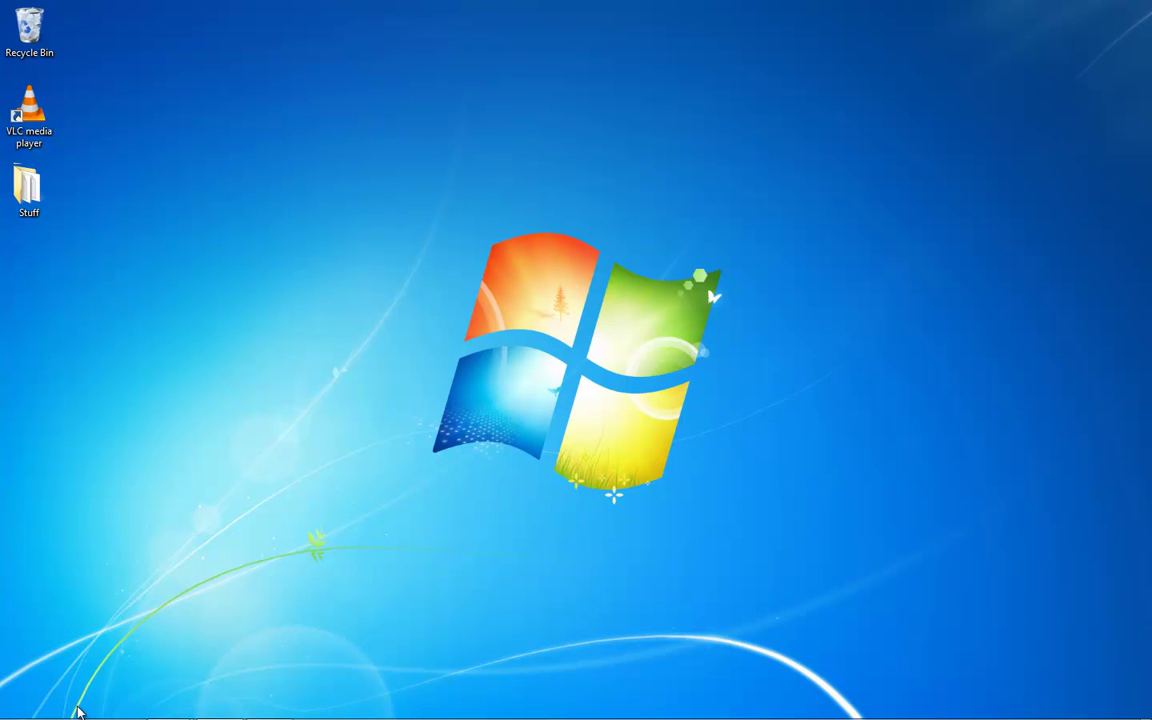
mouse_move(18, 714)
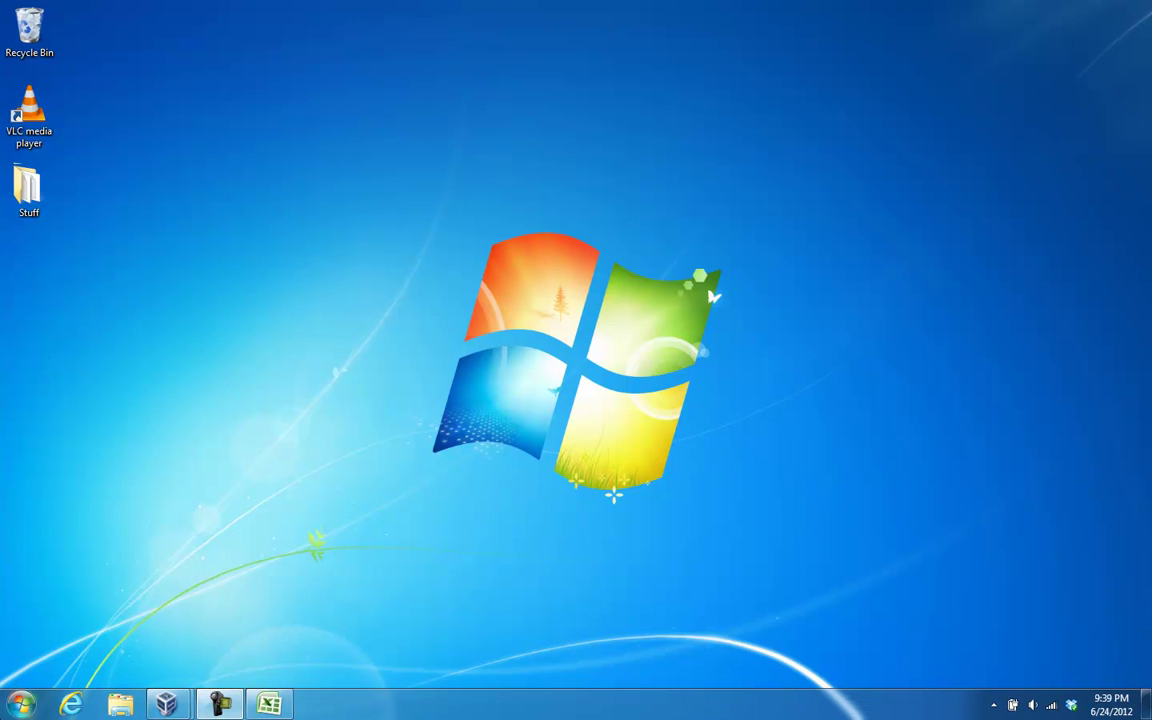
left_click(18, 714)
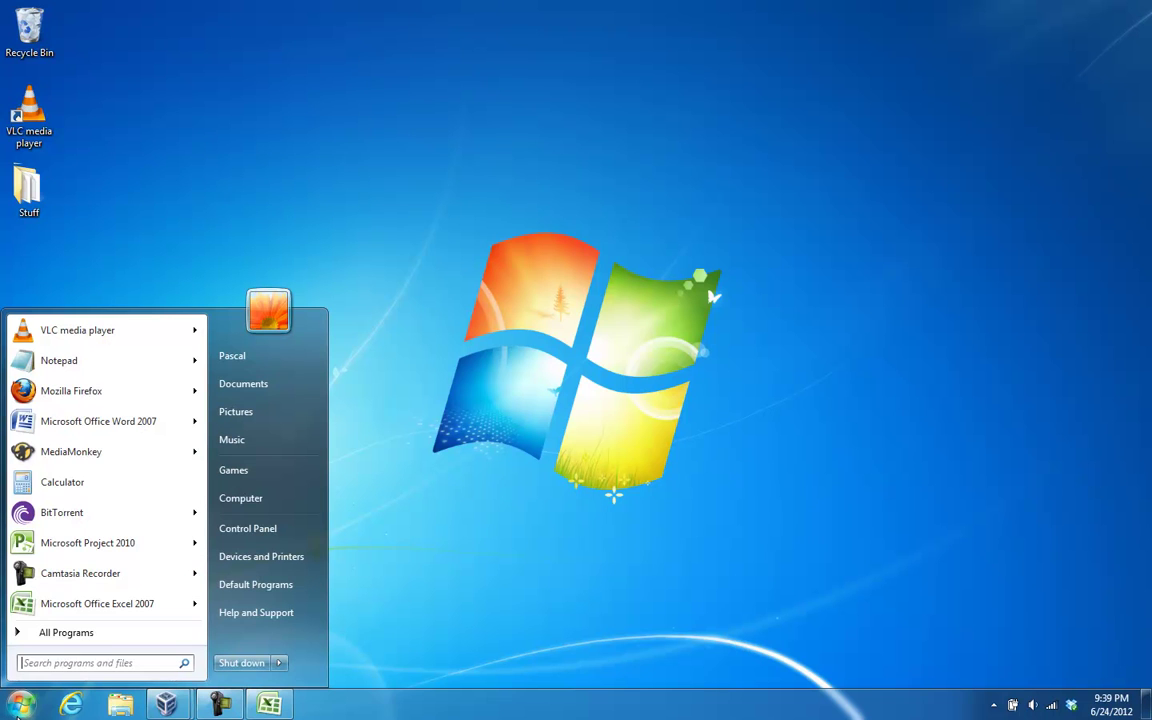
type("calc")
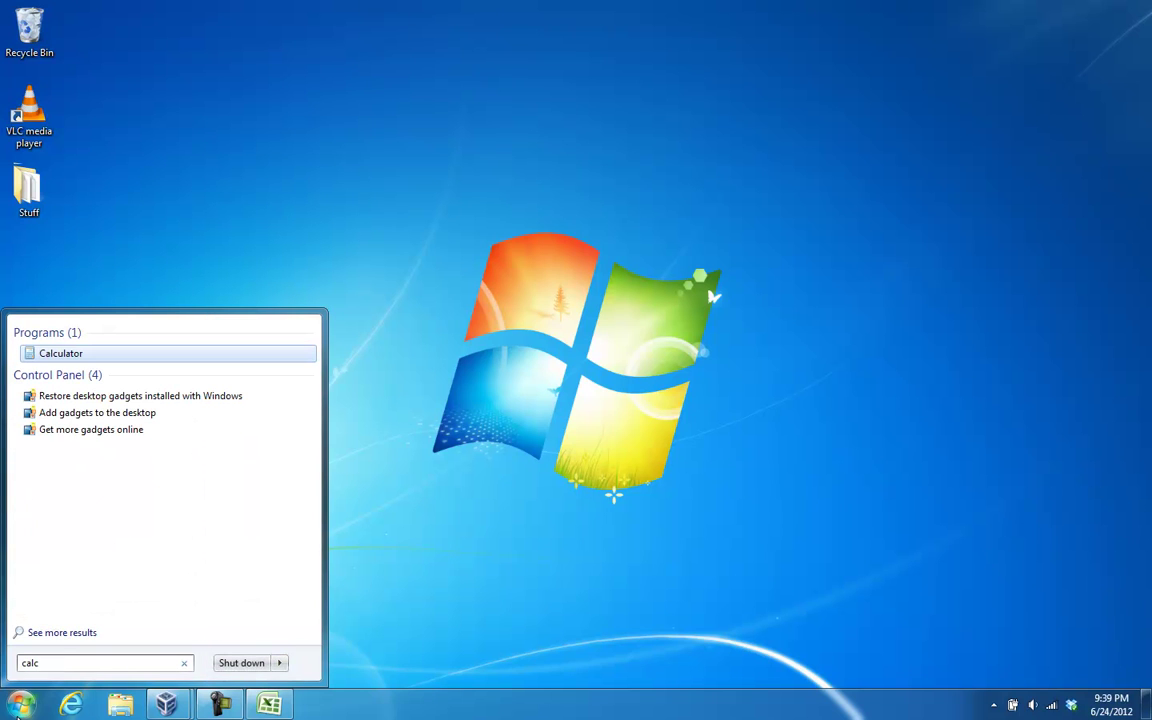
key("Escape")
Open Calculator from the Accessories group in the full list of installed programs
key("super")
left_click(69, 628)
scroll(197, 556, "down", 5)
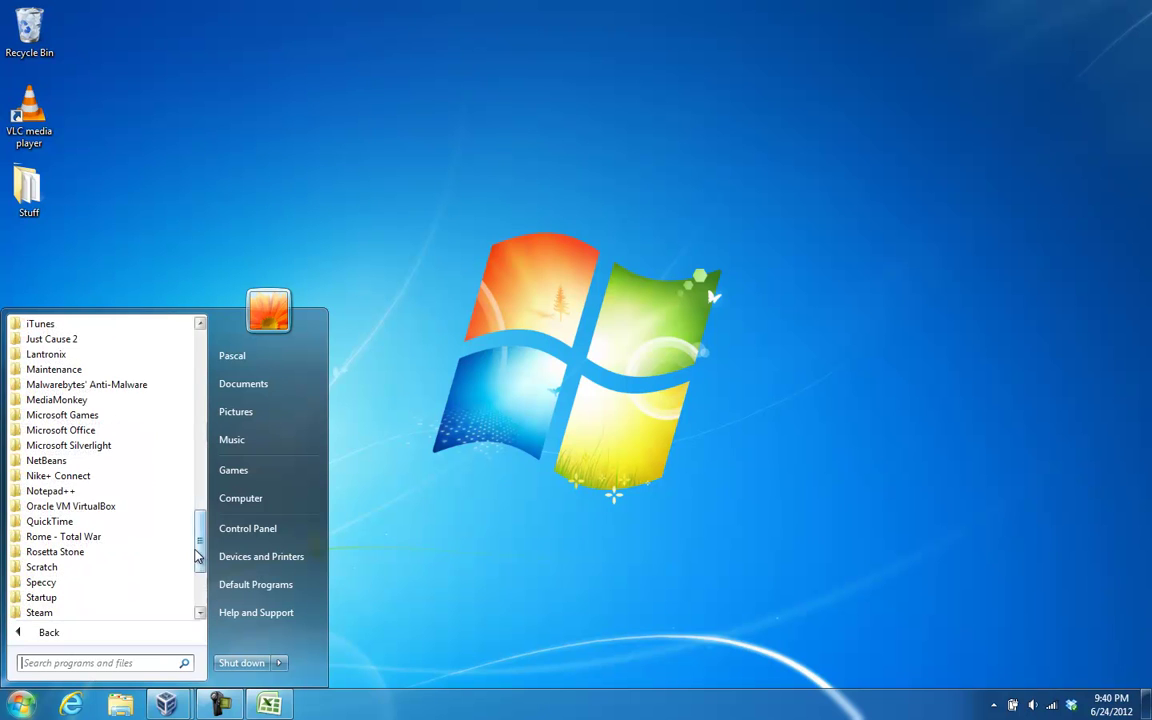
scroll(197, 401, "up", 10)
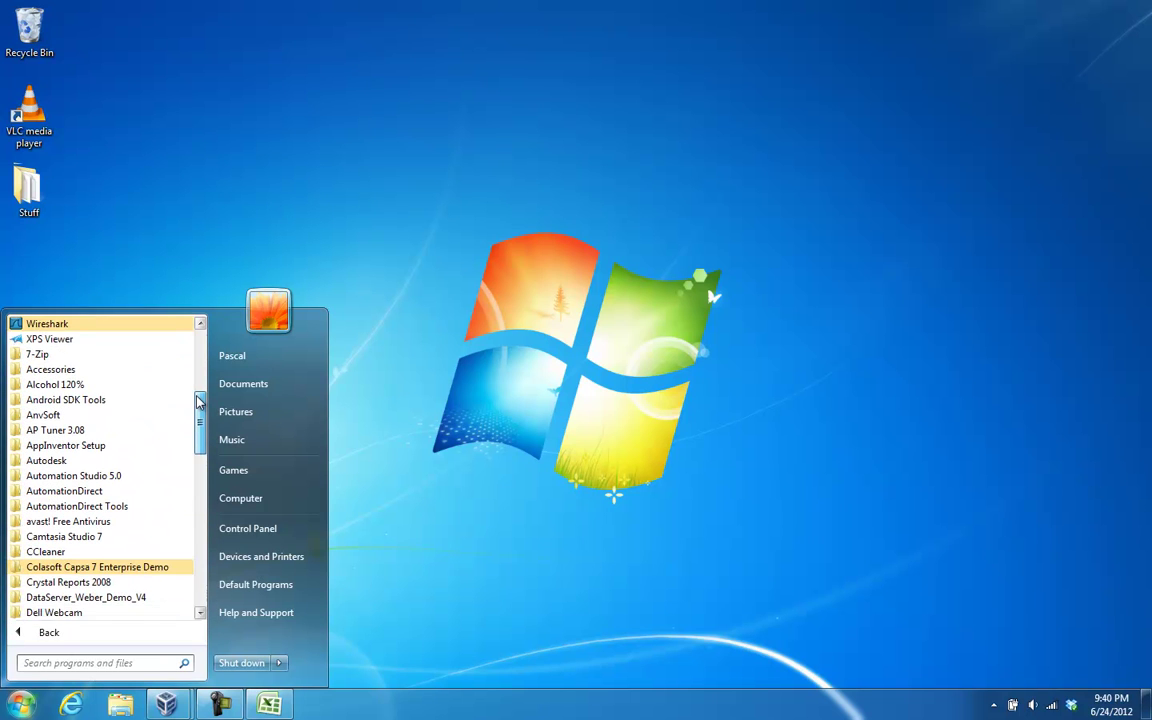
left_click(50, 369)
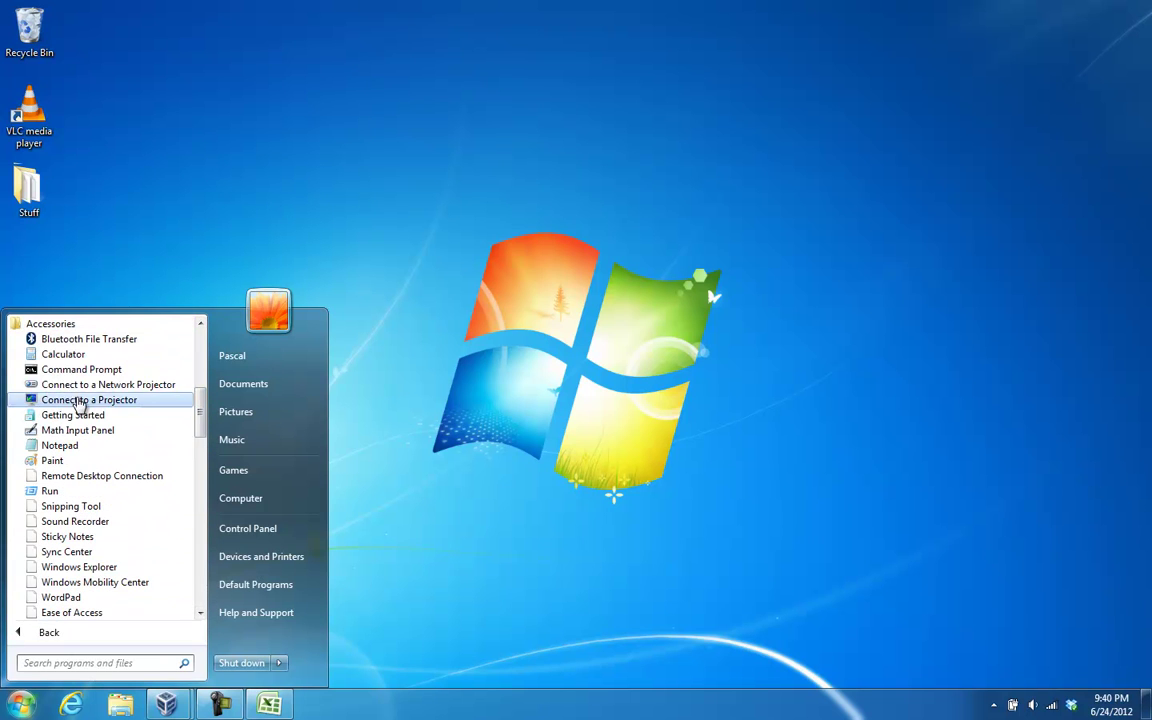
left_click(66, 354)
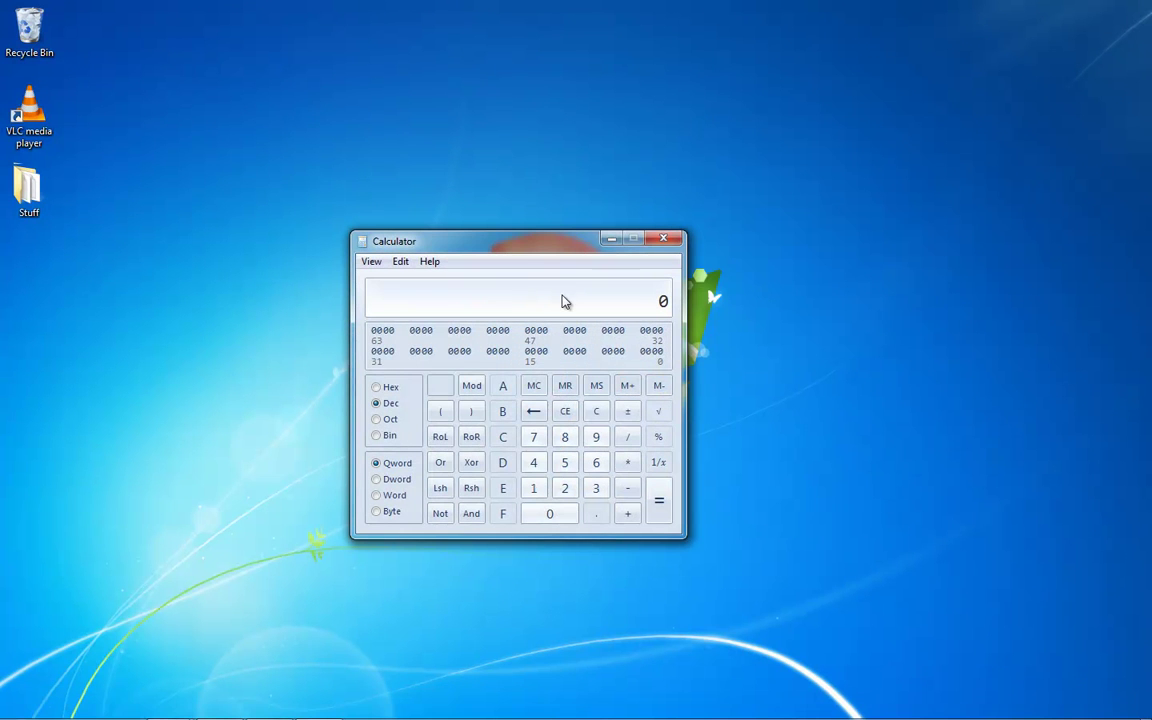
In Programmer mode, enter the decimal number 852 and convert it to binary and hexadecimal
left_click(372, 263)
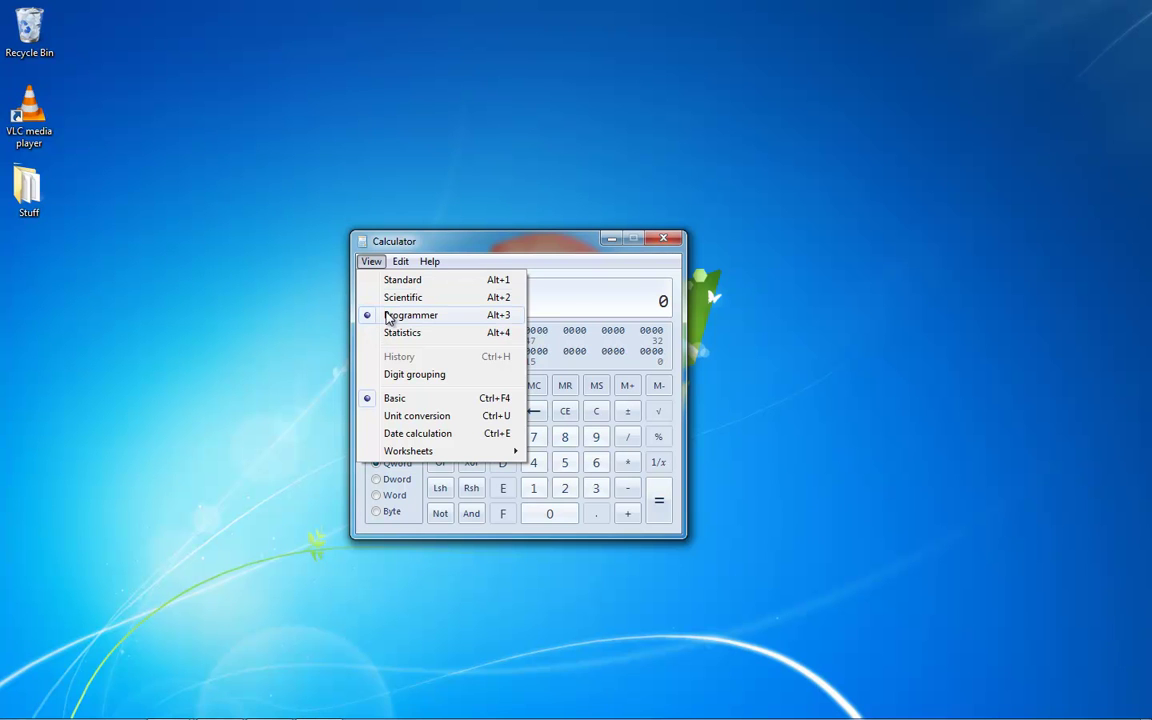
left_click(566, 301)
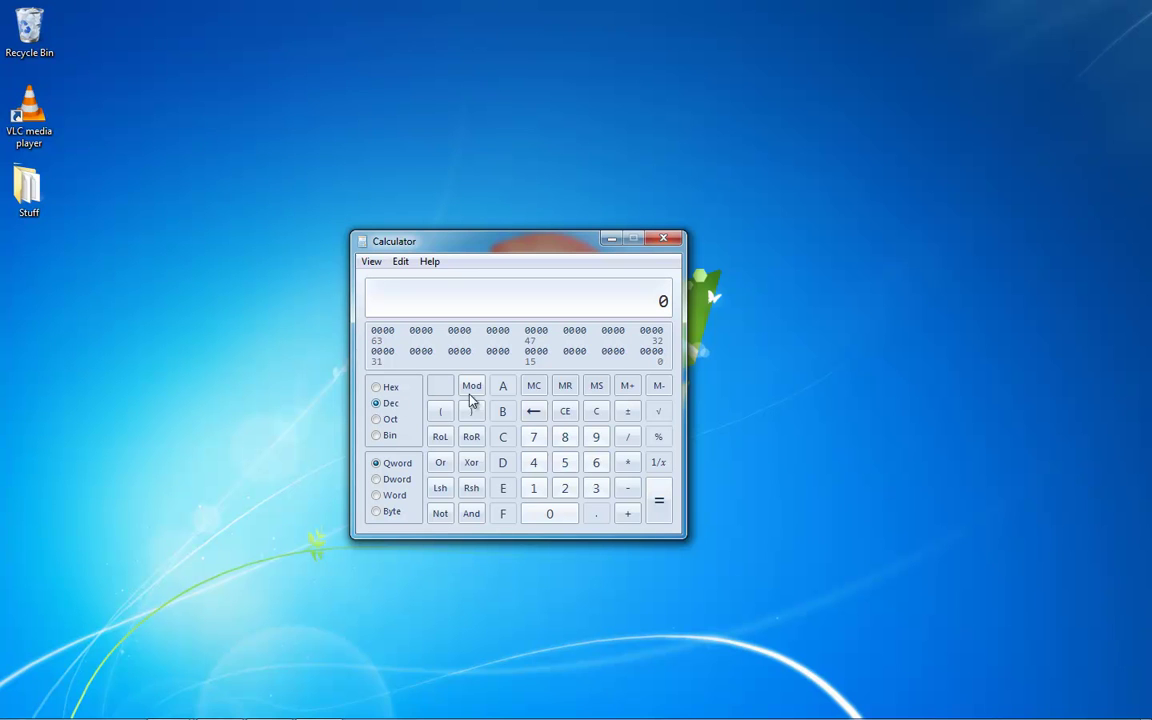
left_click(565, 437)
left_click(565, 462)
left_click(565, 488)
left_click(378, 436)
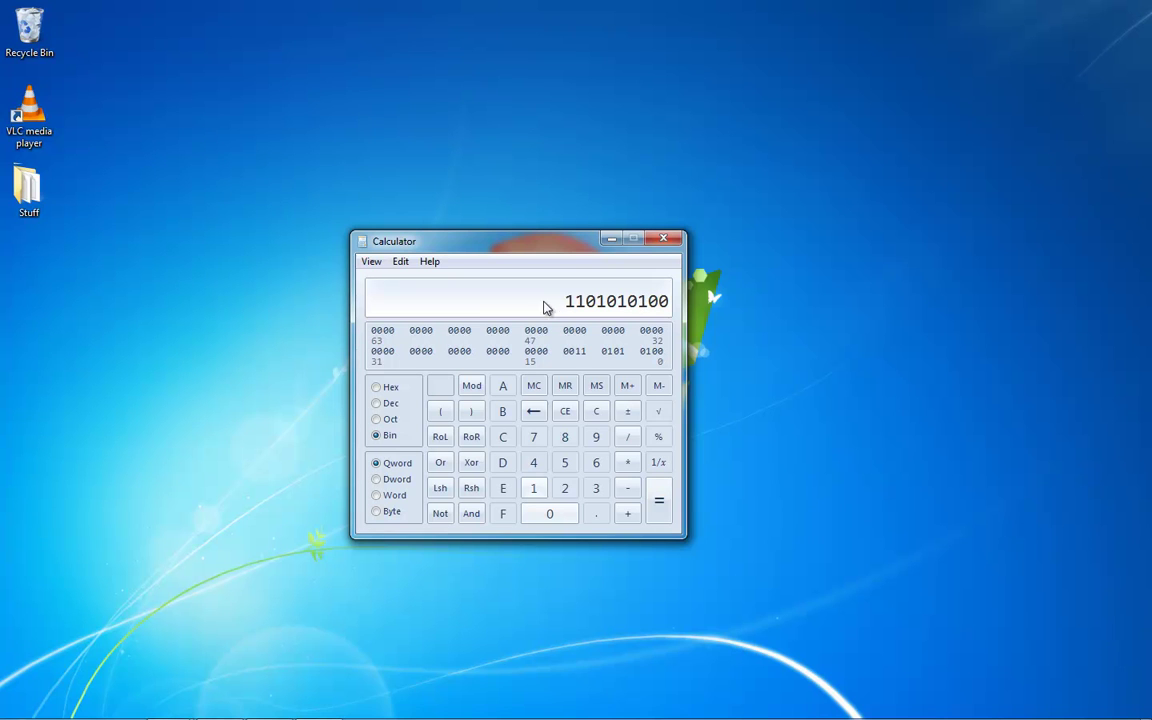
left_click(377, 388)
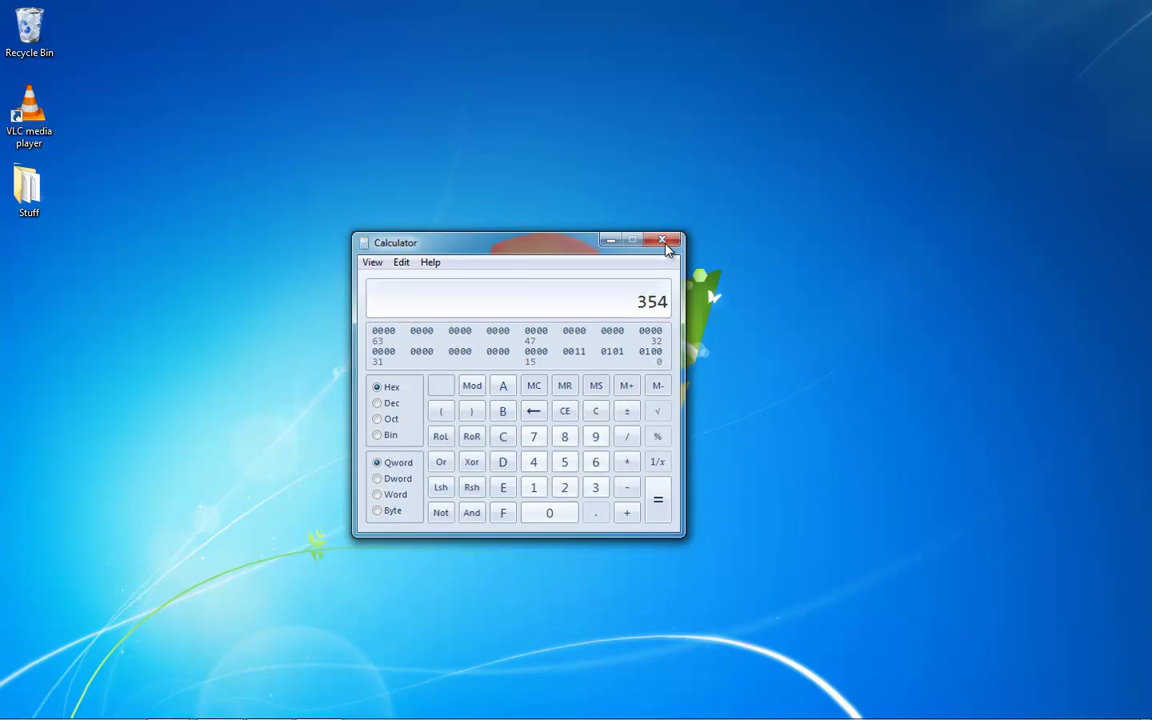
Close Calculator and switch to the Book1 workbook in Excel to examine how decimal place values build 87654321
left_click(665, 242)
left_click(276, 706)
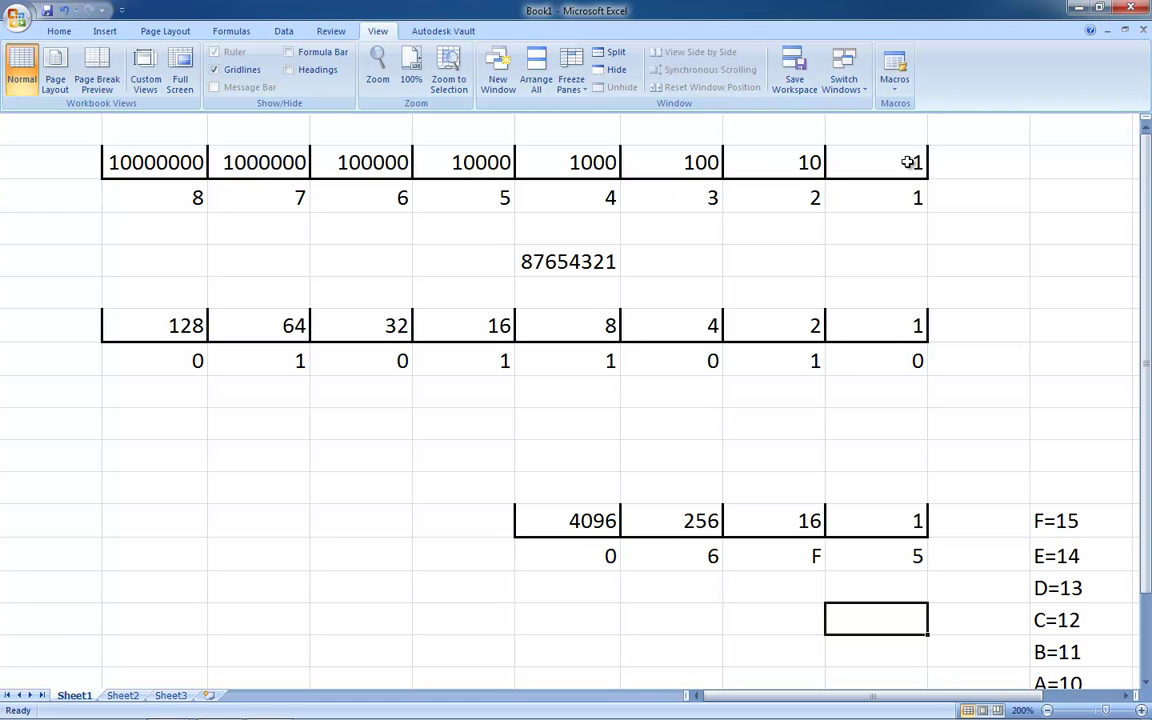
left_click(789, 187)
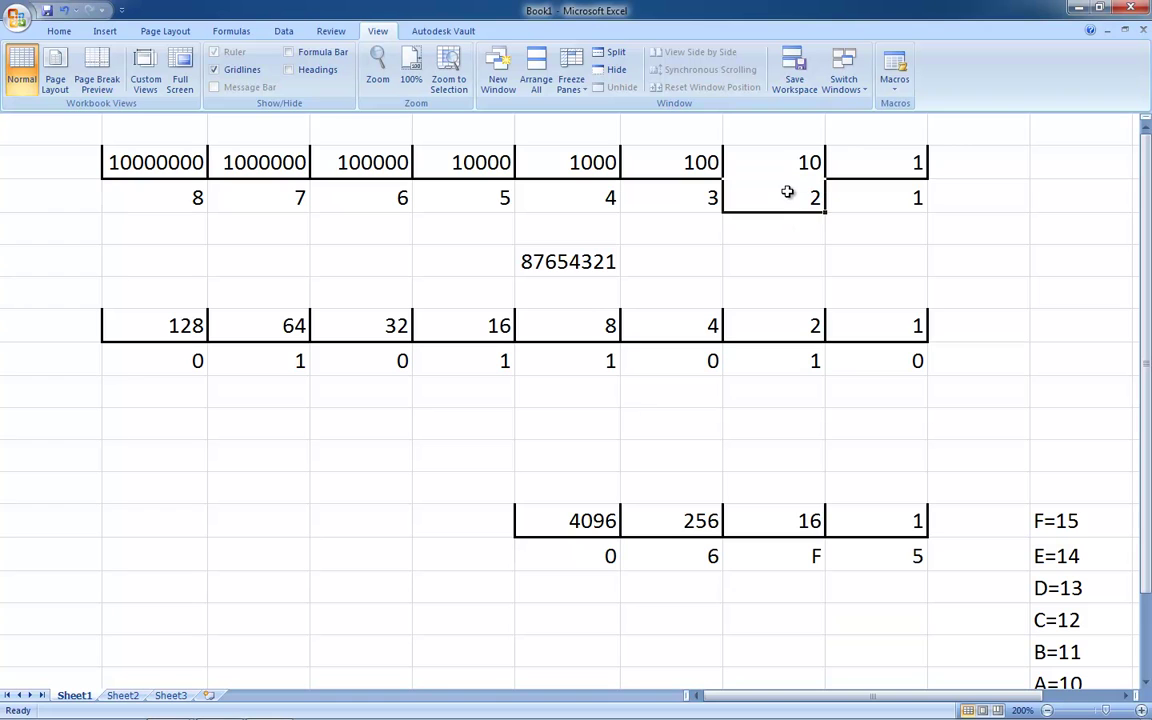
left_click(698, 197)
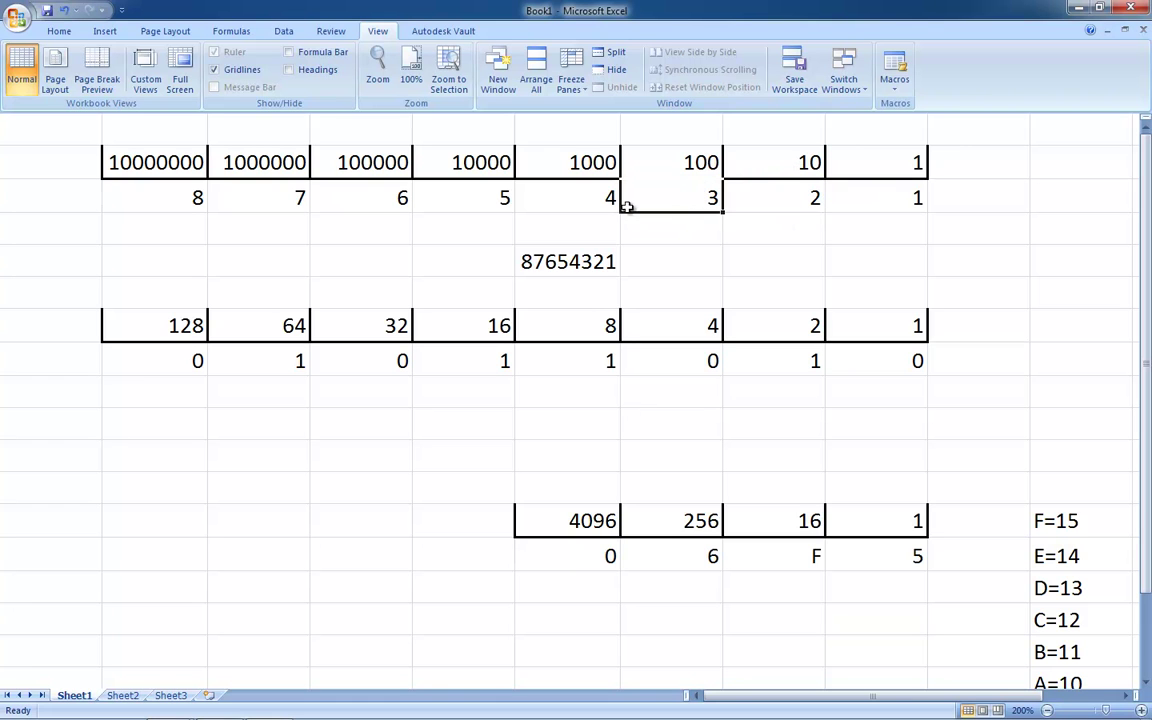
left_click(538, 259)
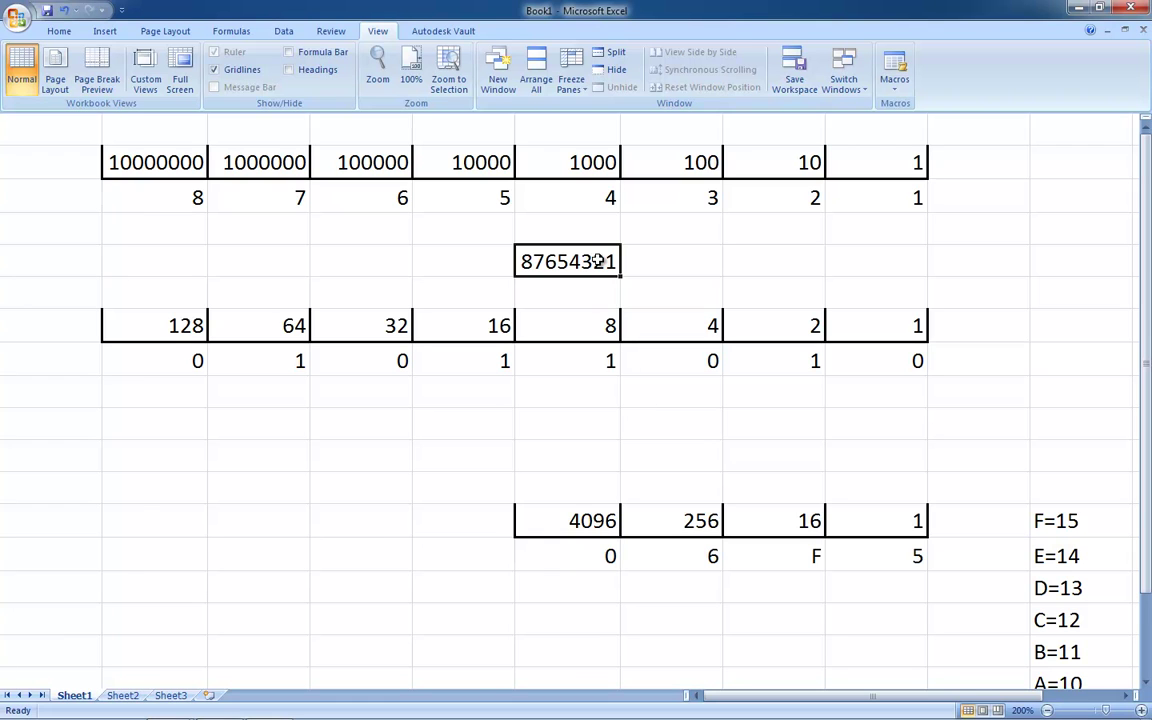
Examine the binary place values 1, 2 and 4 with the digits beneath them, dismissing the color scheme prompt
left_click(846, 314)
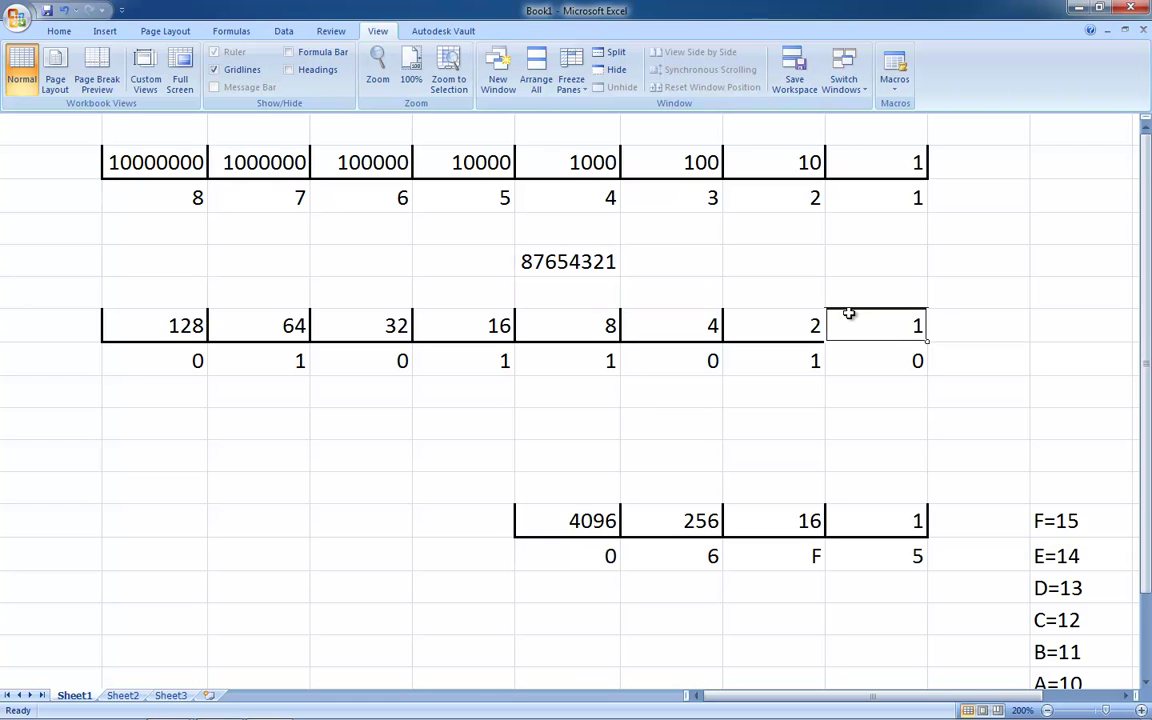
left_click(735, 327)
left_click(905, 327)
left_click(806, 321)
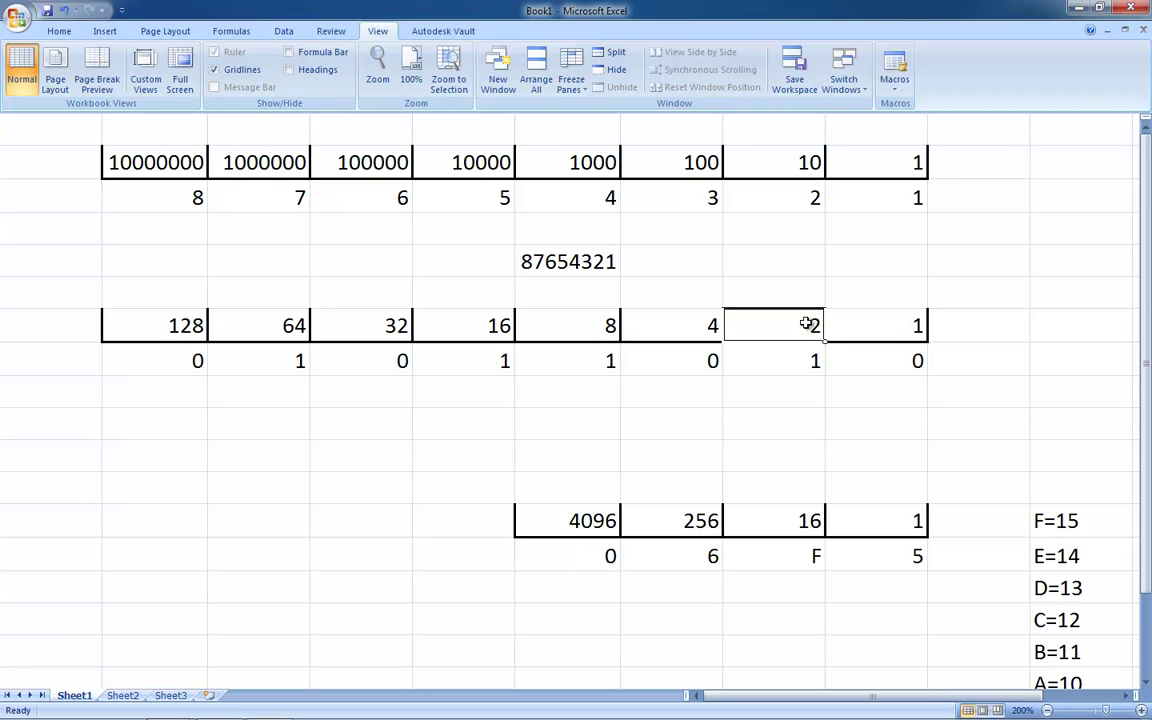
left_click(653, 326)
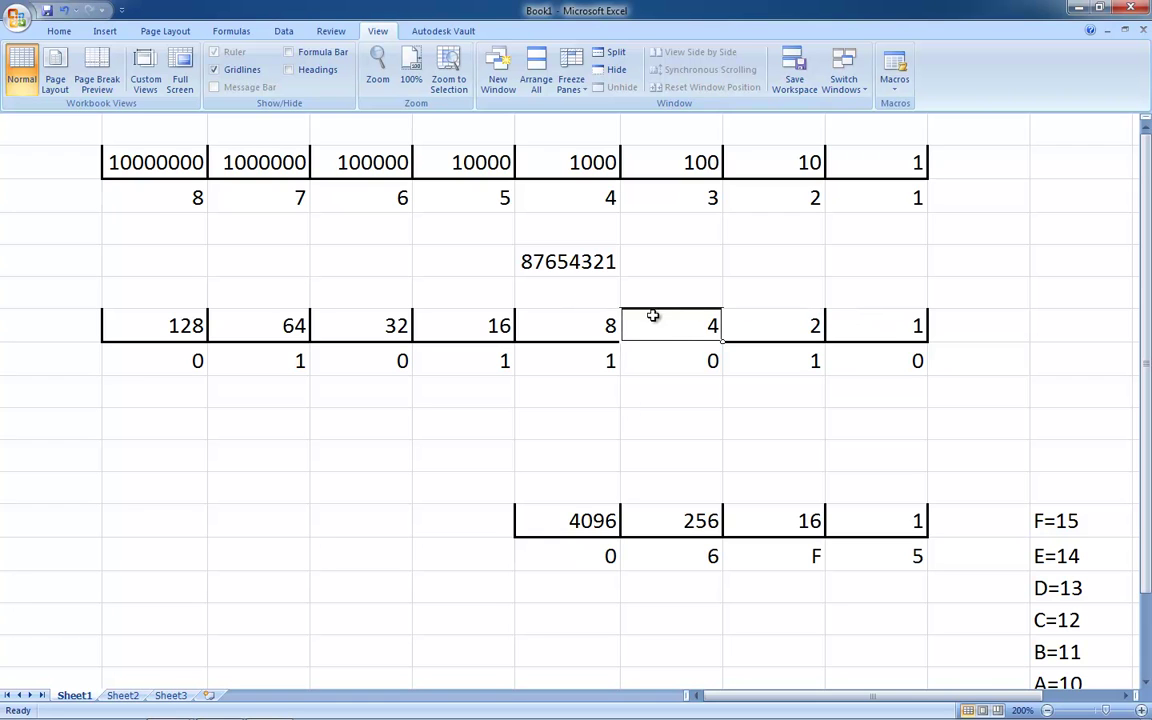
left_click(795, 322)
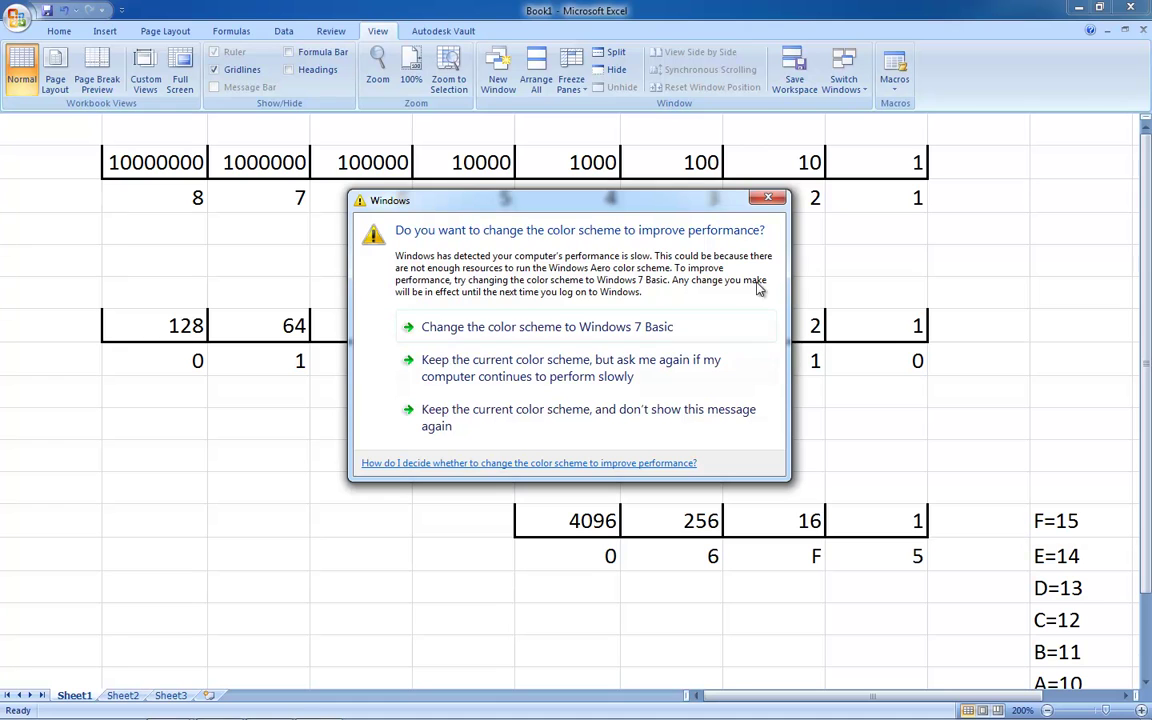
left_click(768, 198)
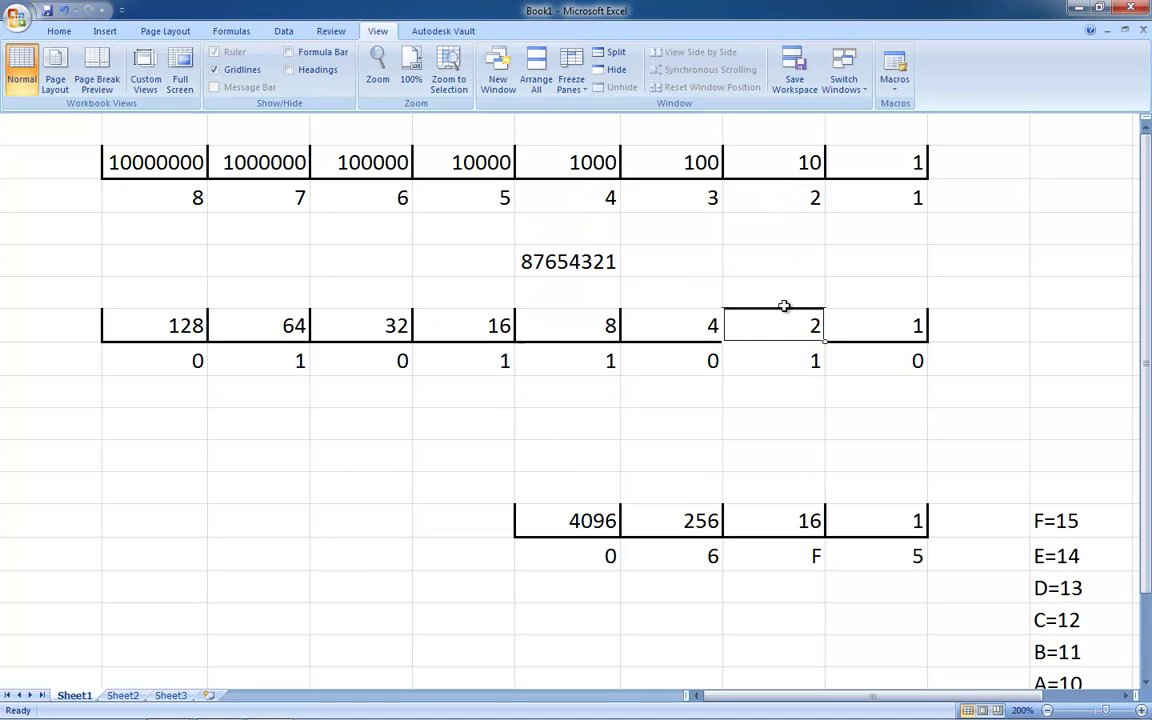
left_click(777, 356)
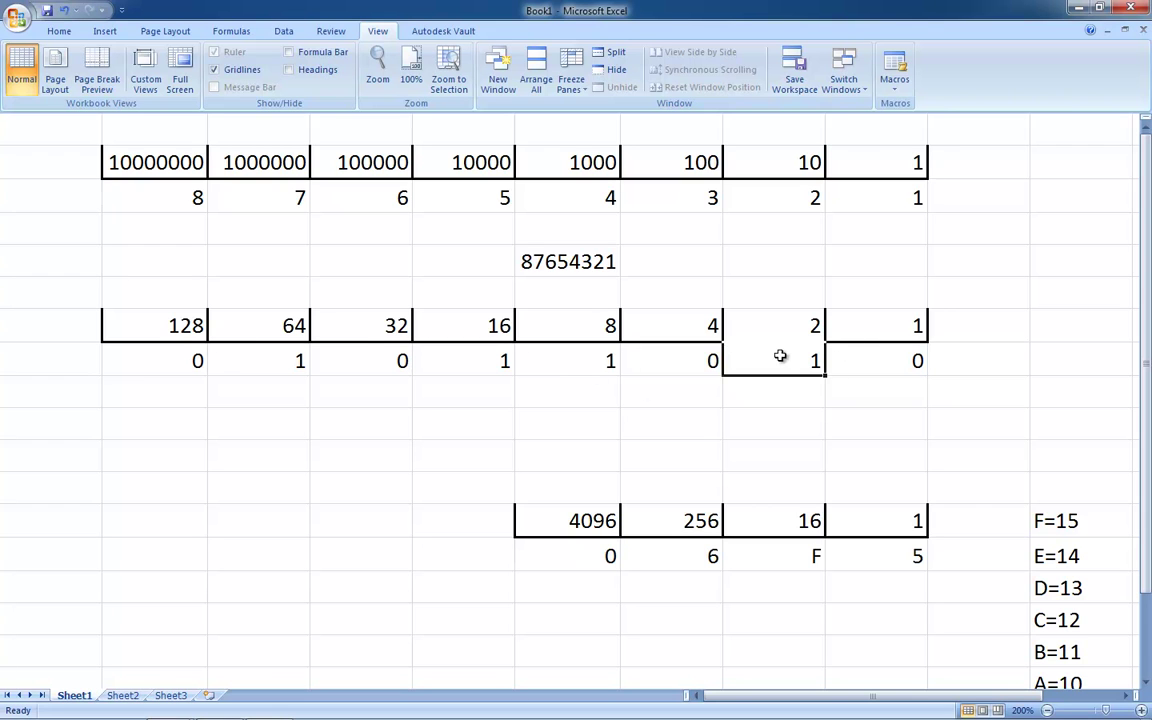
left_click(666, 328)
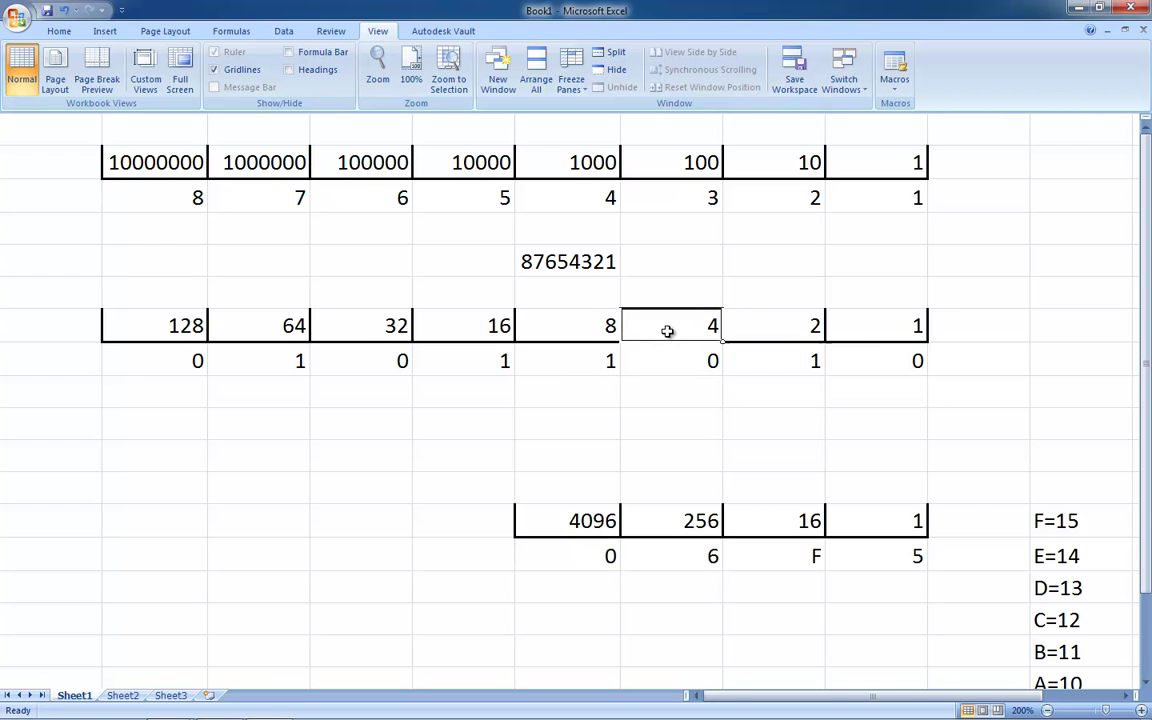
left_click(800, 325)
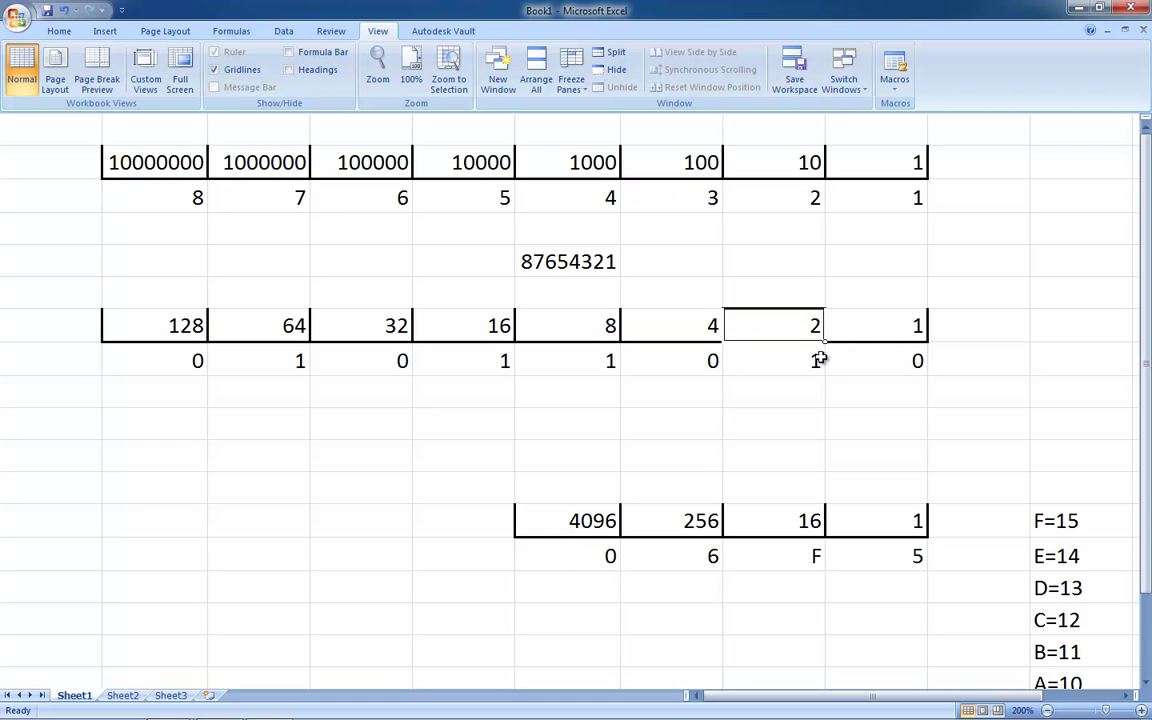
left_click(688, 328)
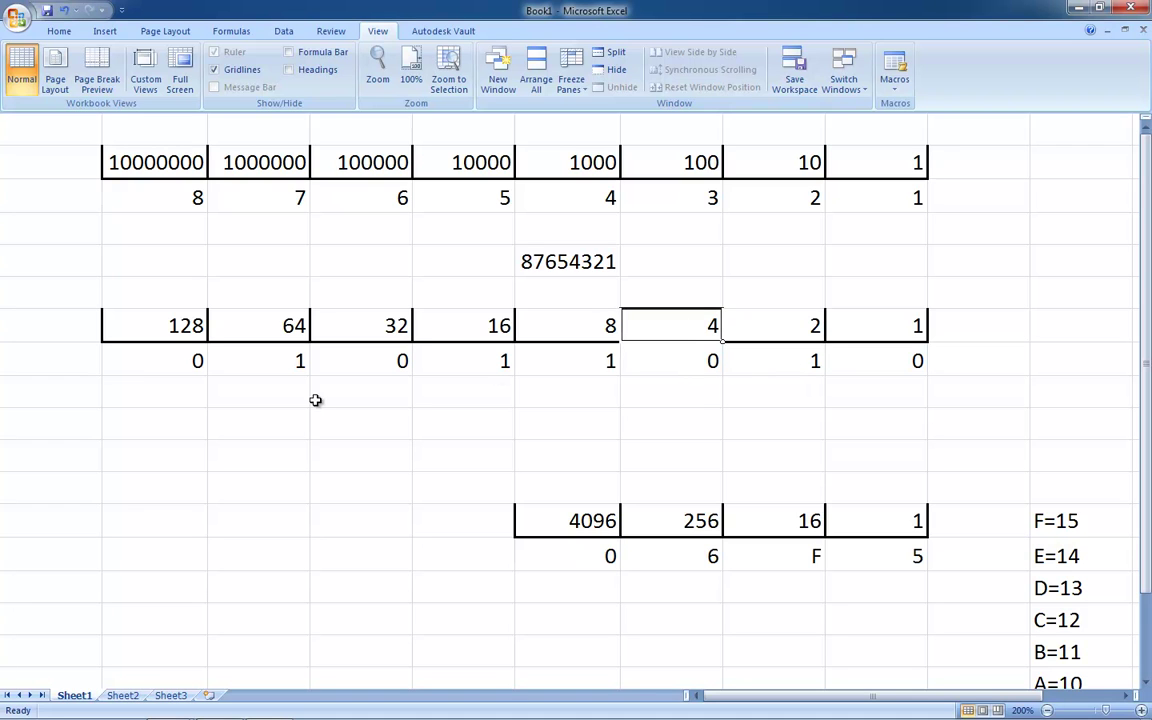
left_click(573, 272)
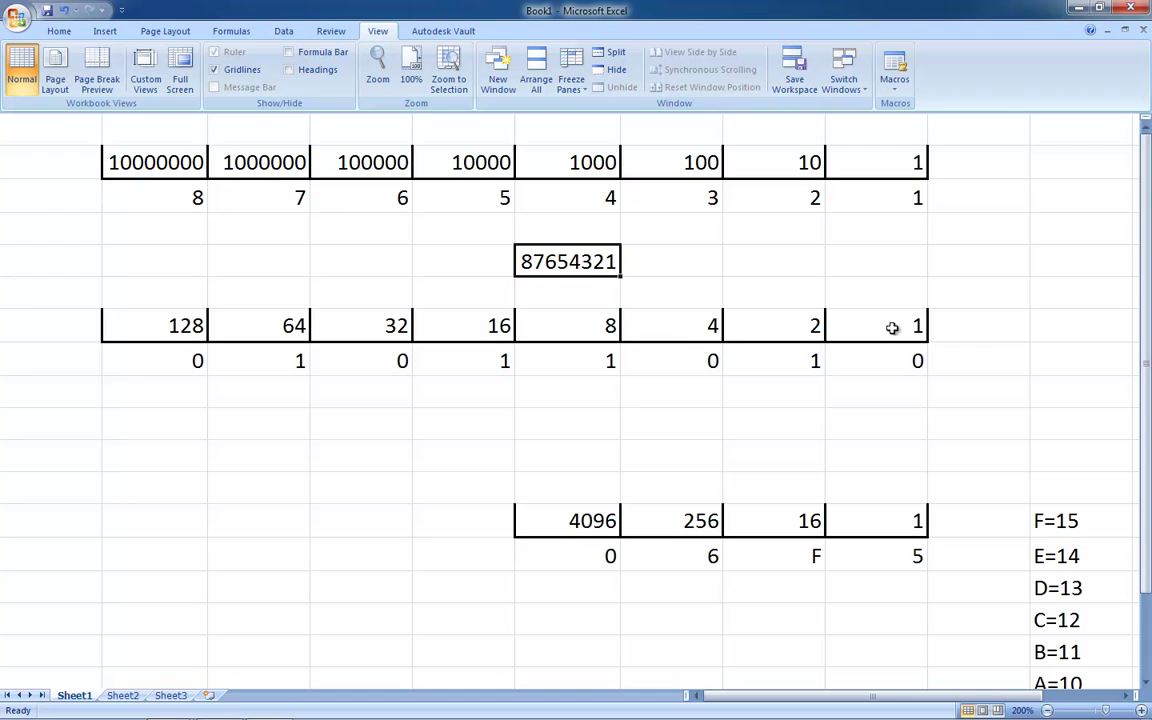
In the row below the binary digits, enter 0, 2, 0 and 8 under the place values 1, 2, 4 and 8
left_click(890, 399)
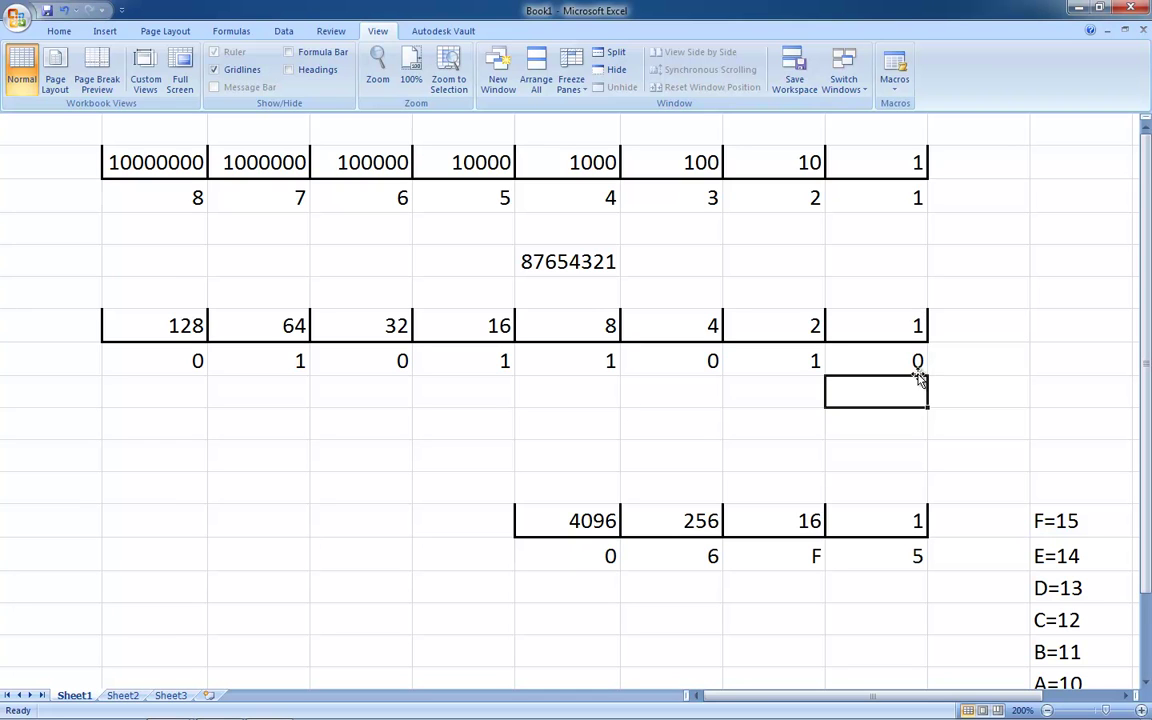
type("0")
left_click(792, 392)
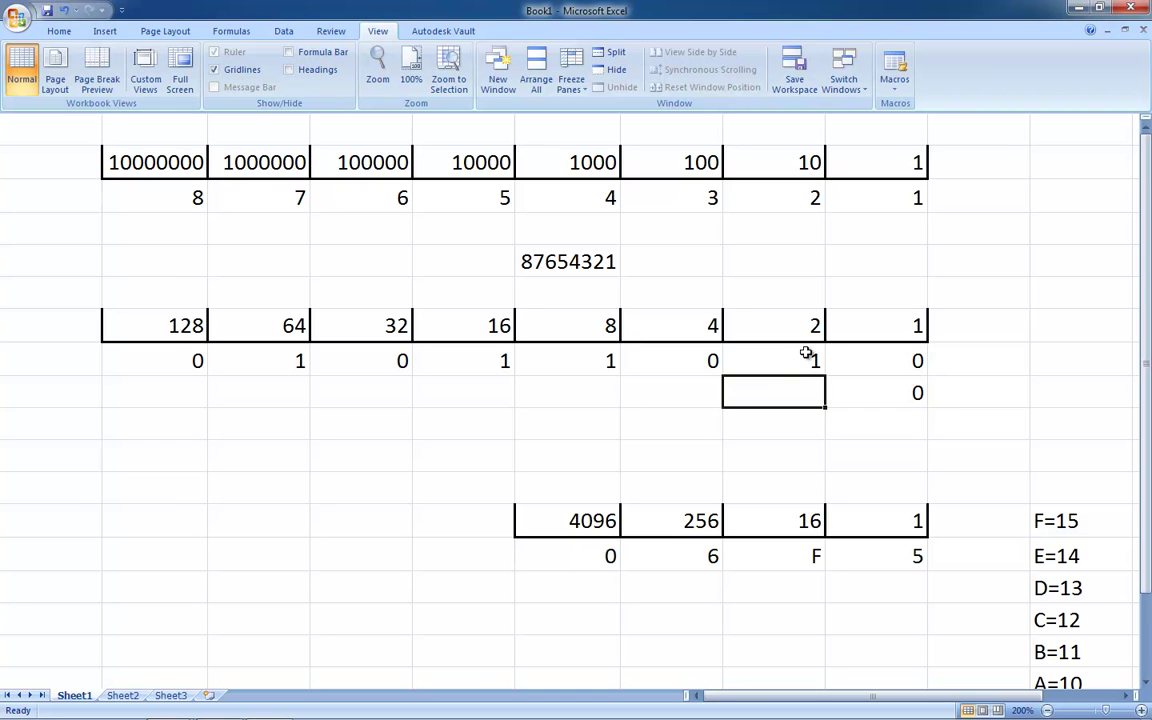
type("2")
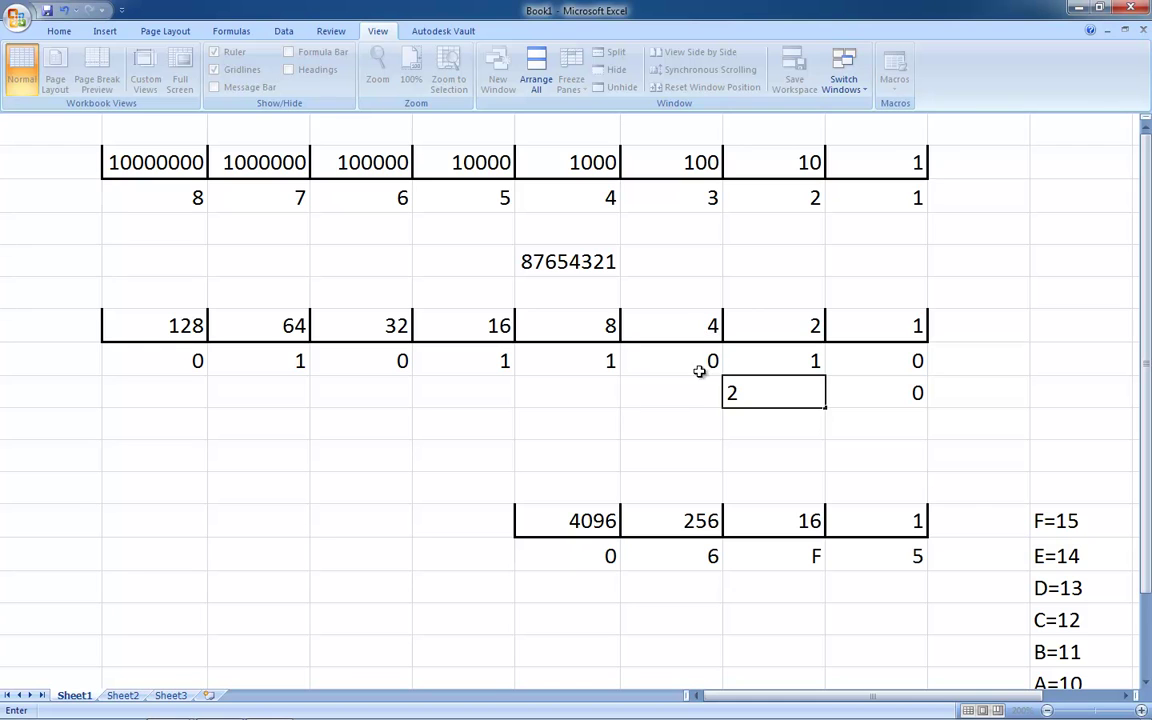
left_click(665, 396)
type("0")
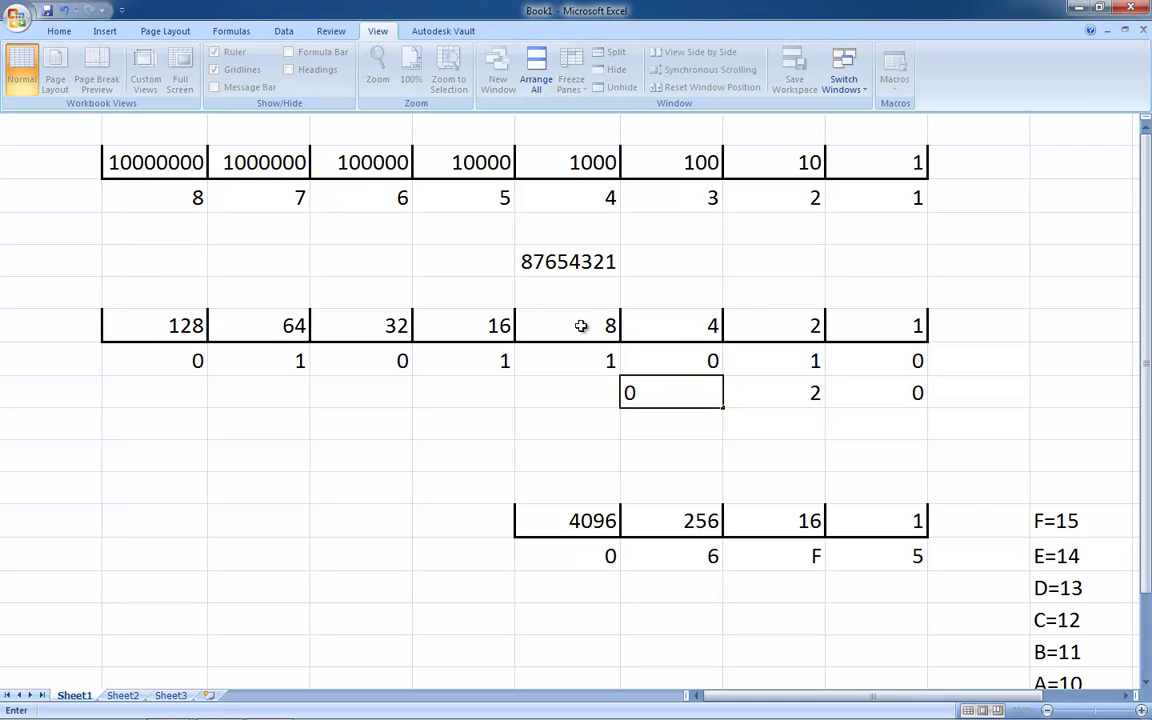
left_click(573, 391)
type("8")
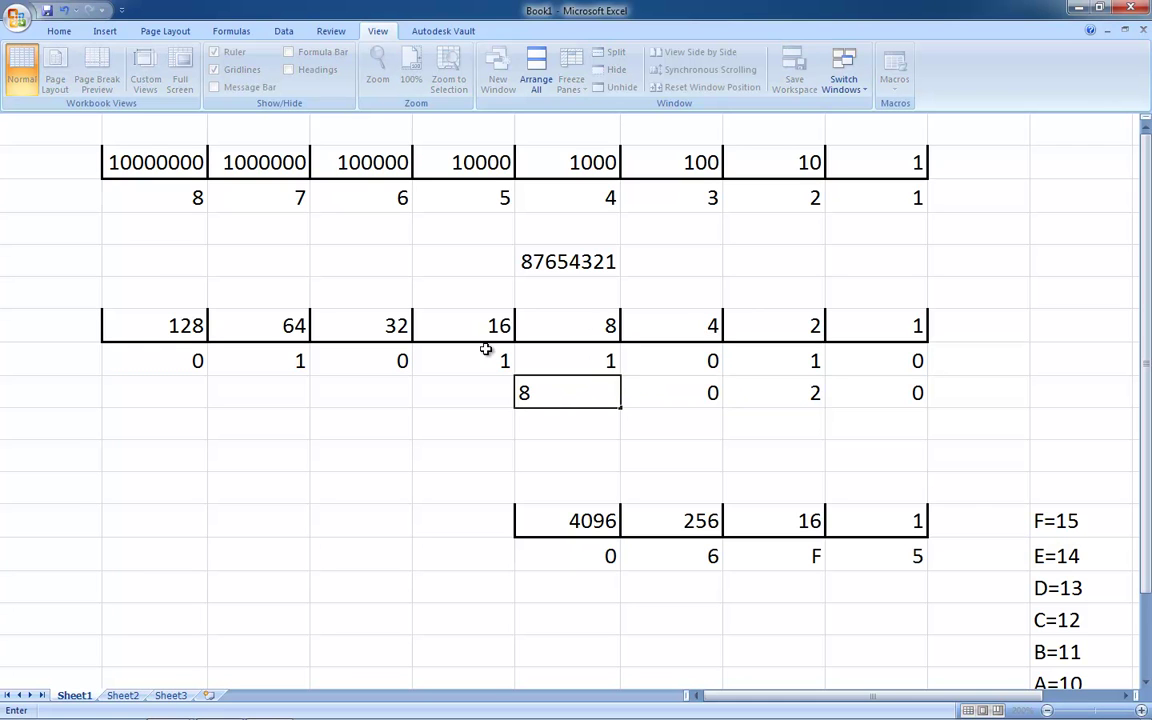
Below the binary digits, enter 16, 0, 64 and 0 under place values 16, 32, 64 and 128, dismissing the color scheme prompt
left_click(486, 381)
type("16")
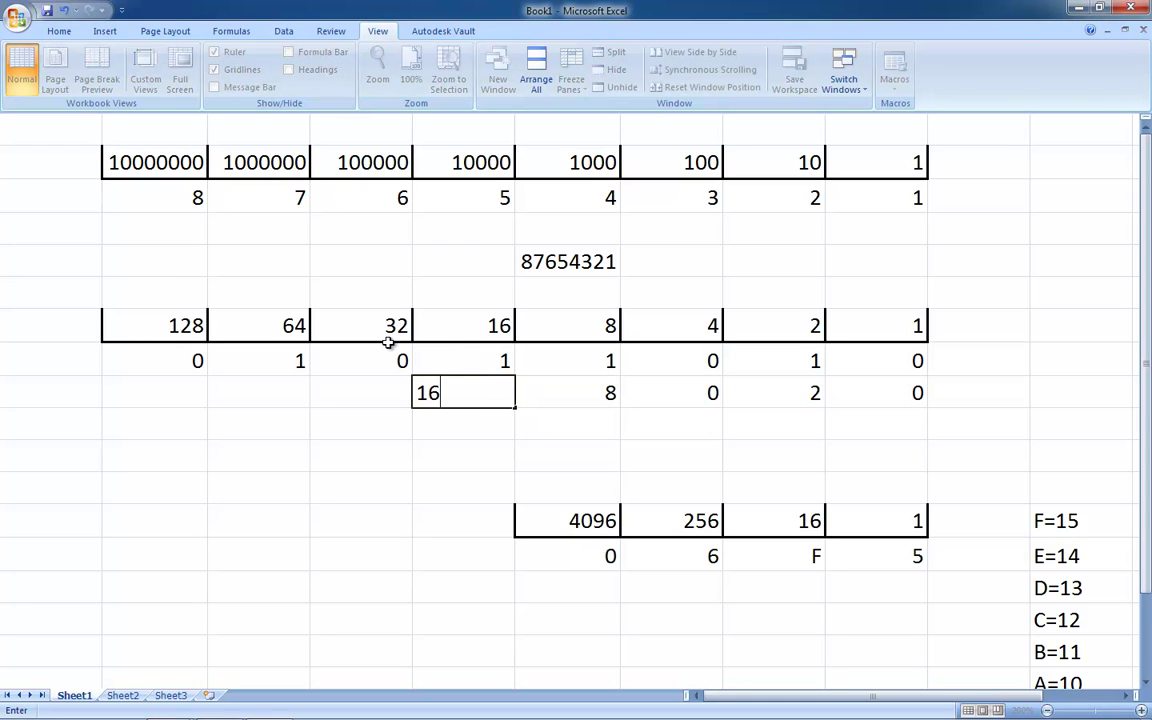
left_click(337, 404)
type("0")
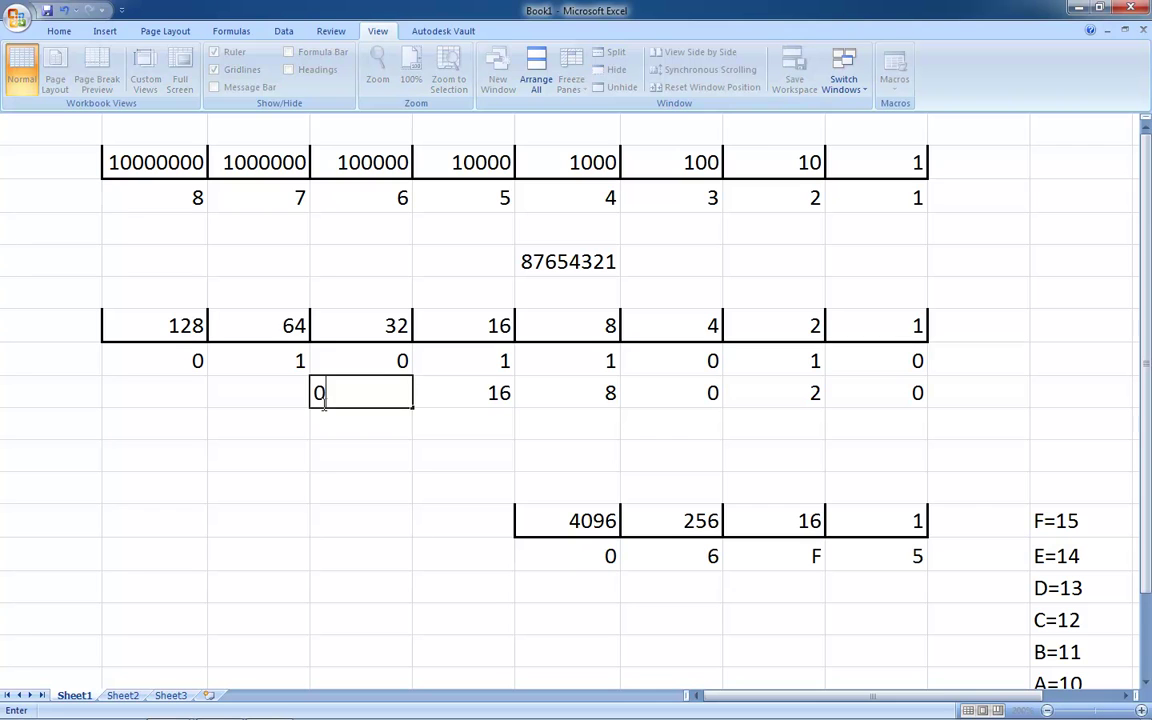
left_click(278, 399)
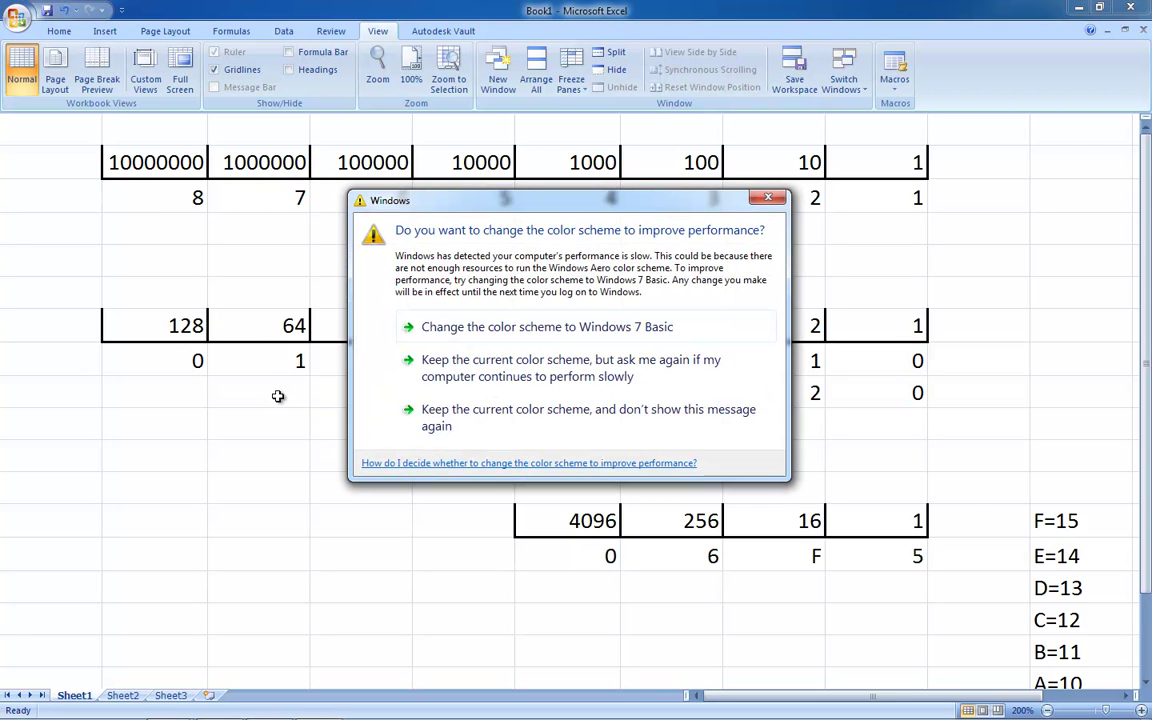
left_click(767, 197)
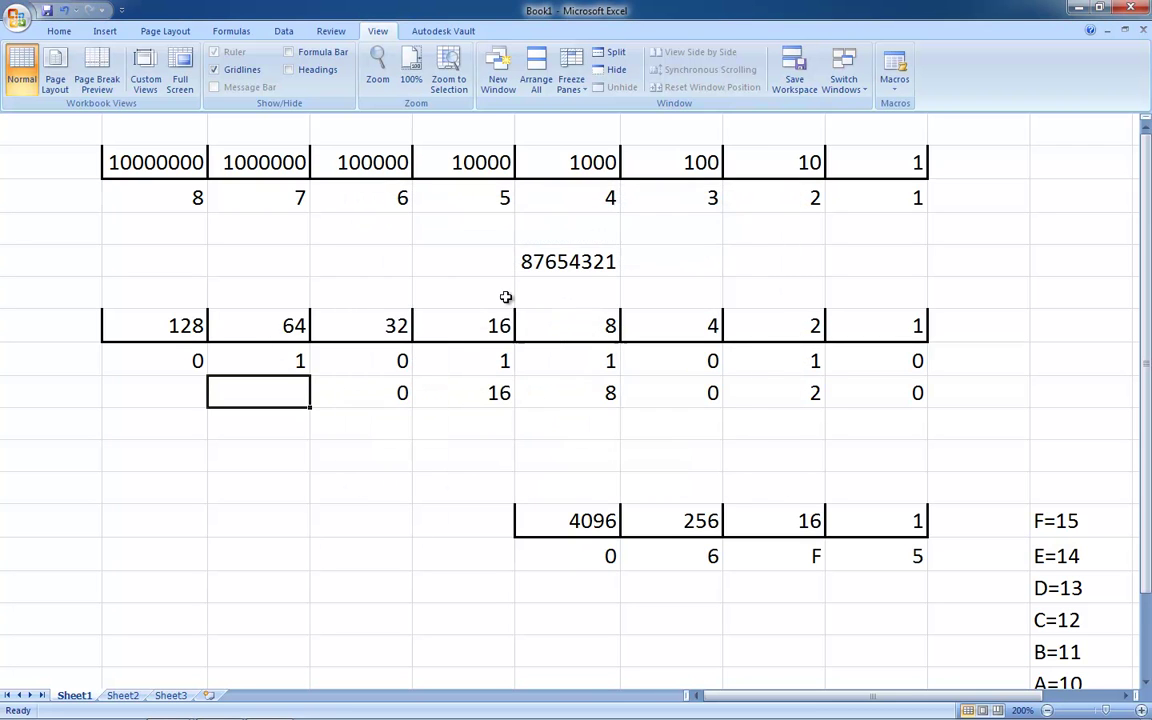
type("64")
left_click(170, 392)
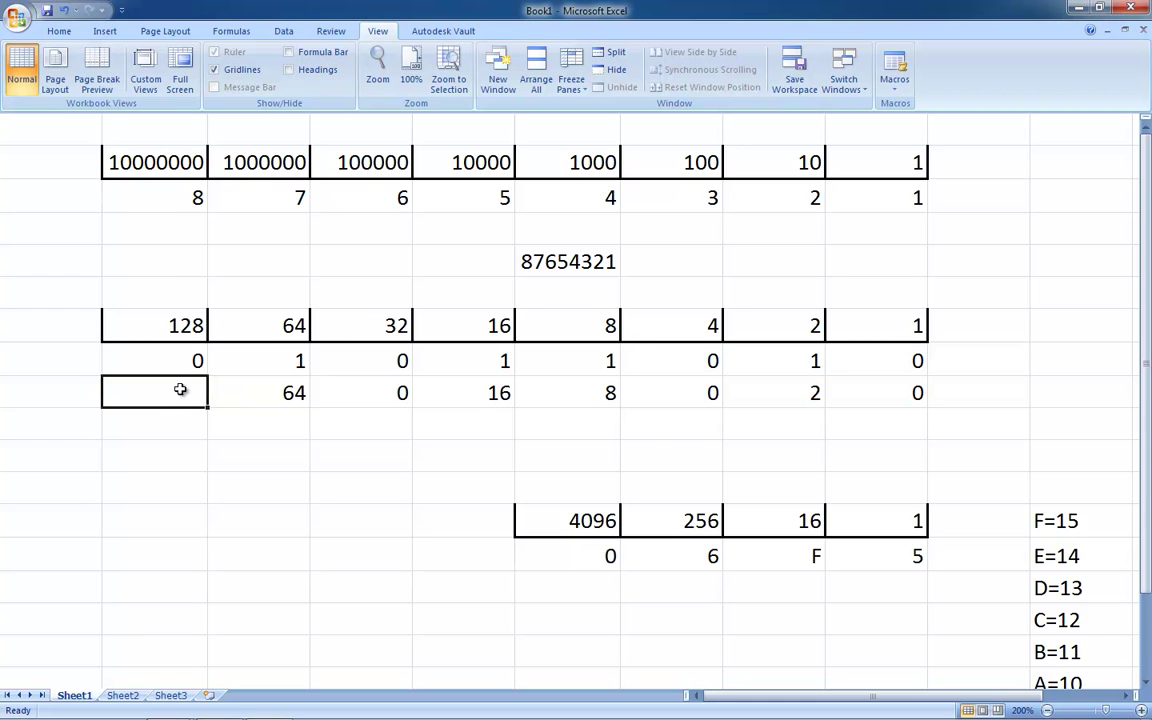
type("0")
left_click(290, 486)
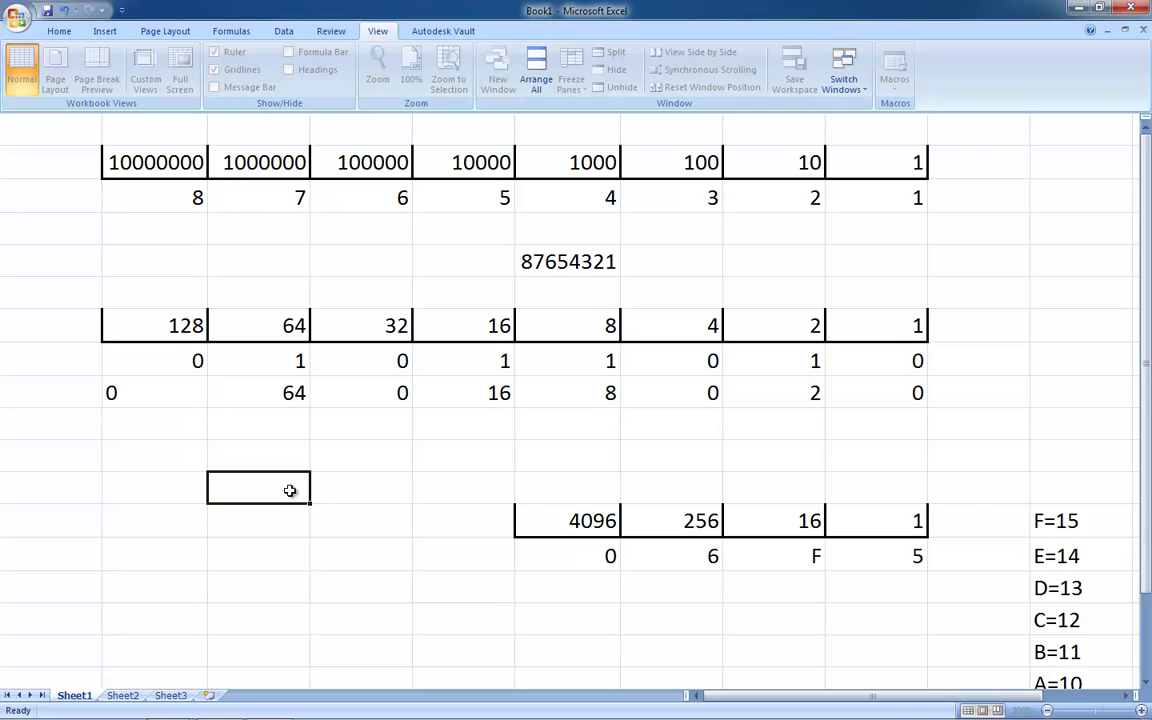
left_click(287, 394)
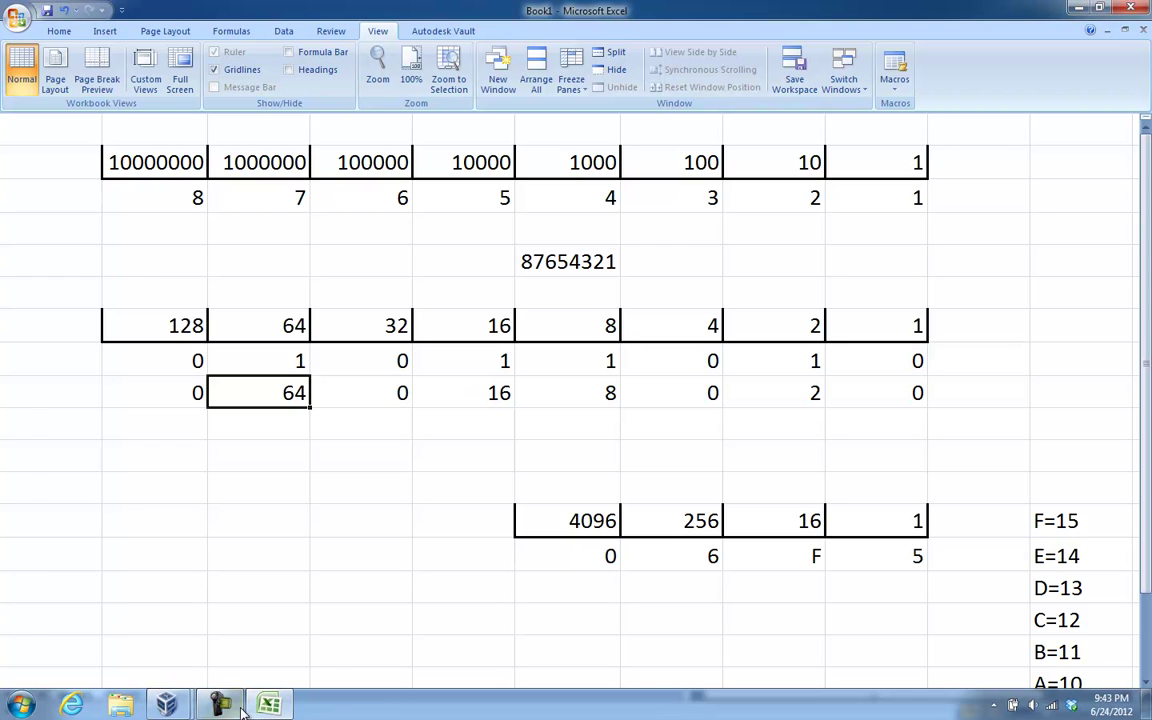
Open Calculator and place it below the binary table, clear of its digits
key("super")
type("calc")
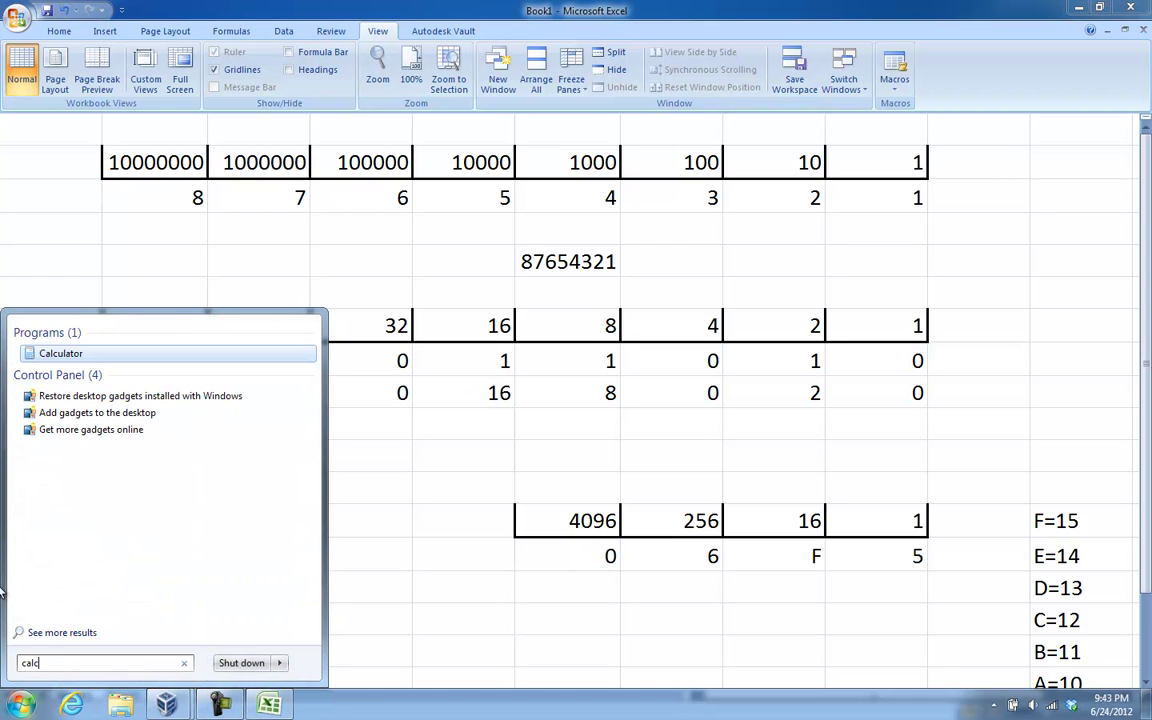
left_click(60, 354)
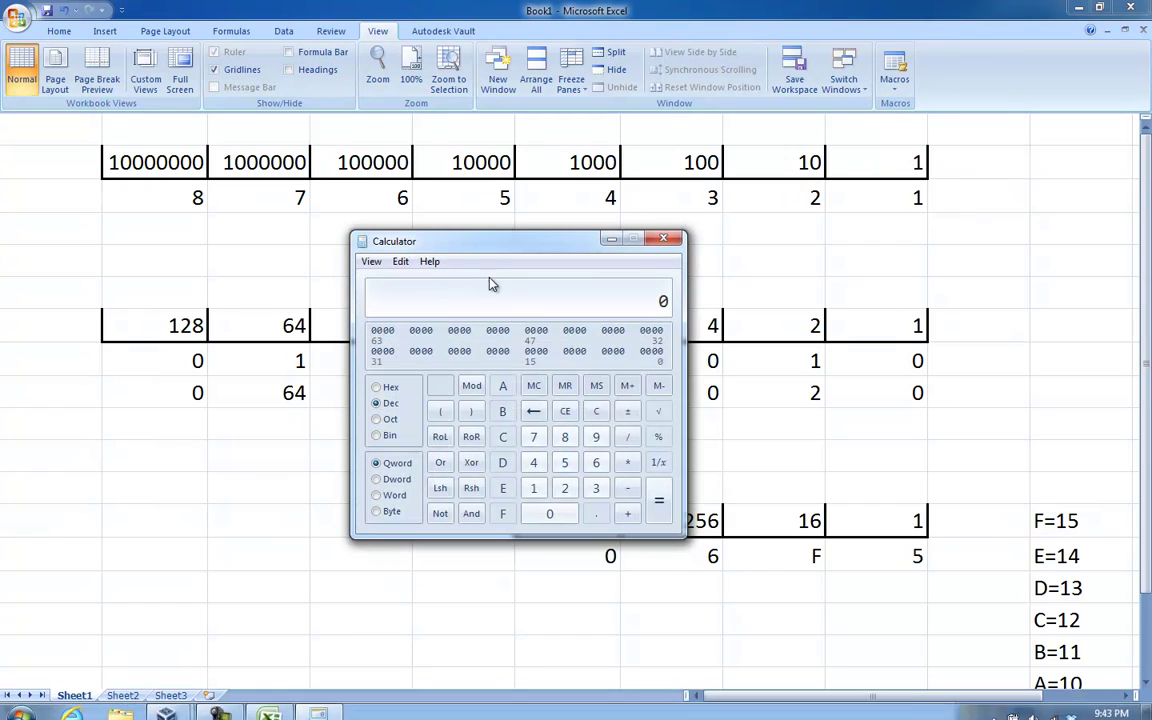
left_click_drag(474, 247, 794, 436)
left_click(916, 650)
left_click(853, 650)
left_click(853, 675)
left_click(916, 650)
left_click(949, 703)
left_click(884, 624)
left_click(944, 704)
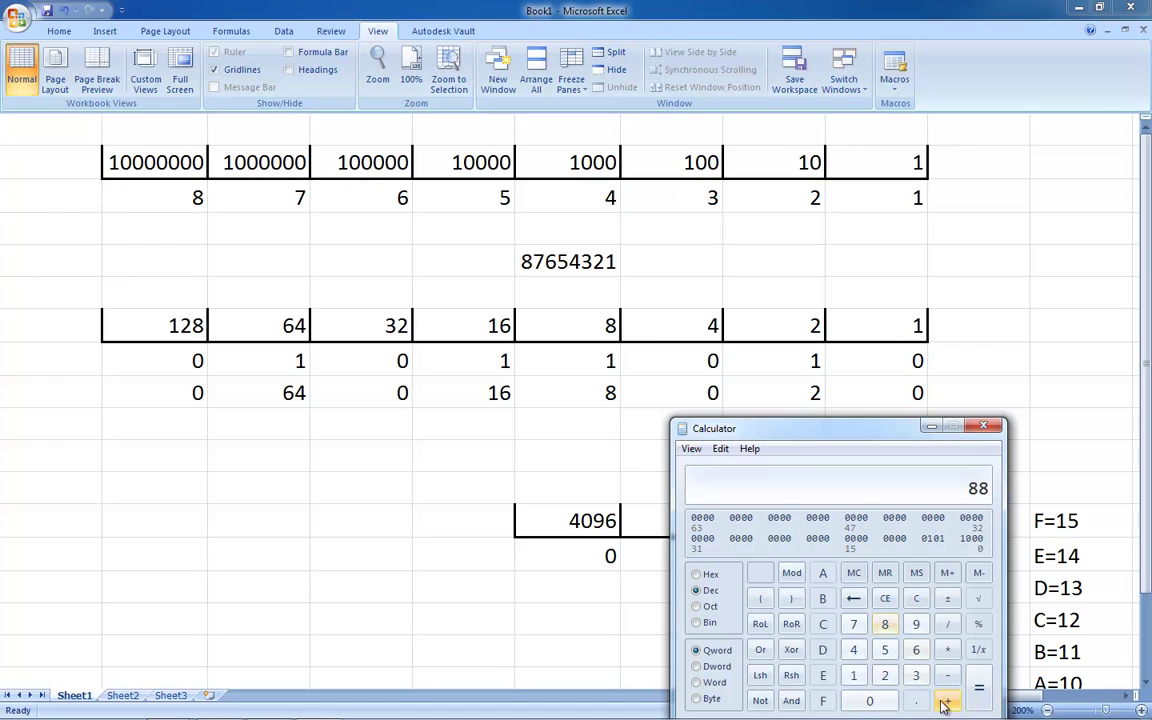
left_click(871, 701)
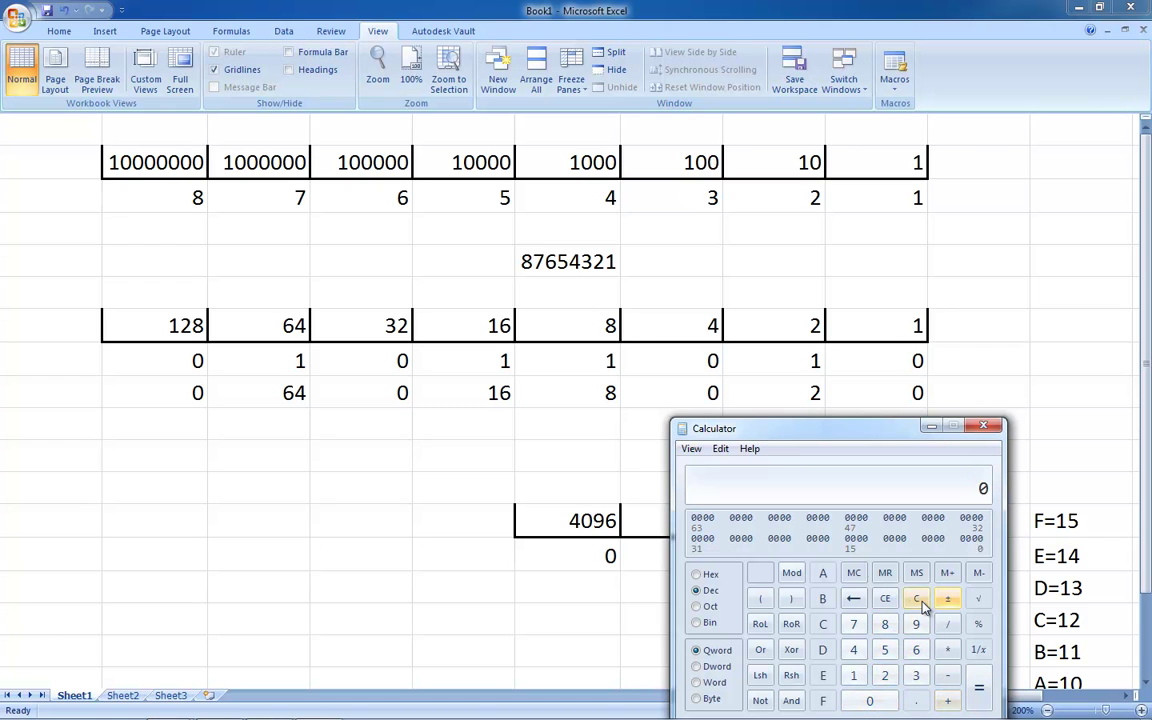
Add the binary place values 64, 16, 8 and 2 in Calculator
left_click(918, 649)
left_click(854, 649)
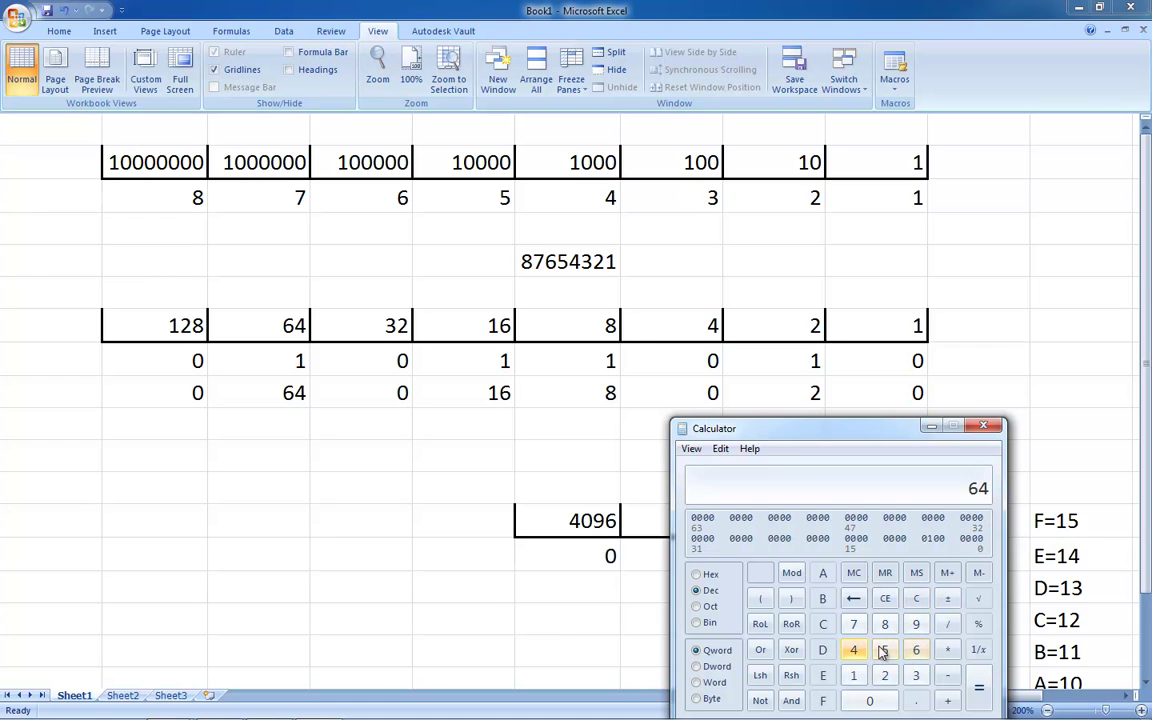
left_click(948, 701)
left_click(854, 675)
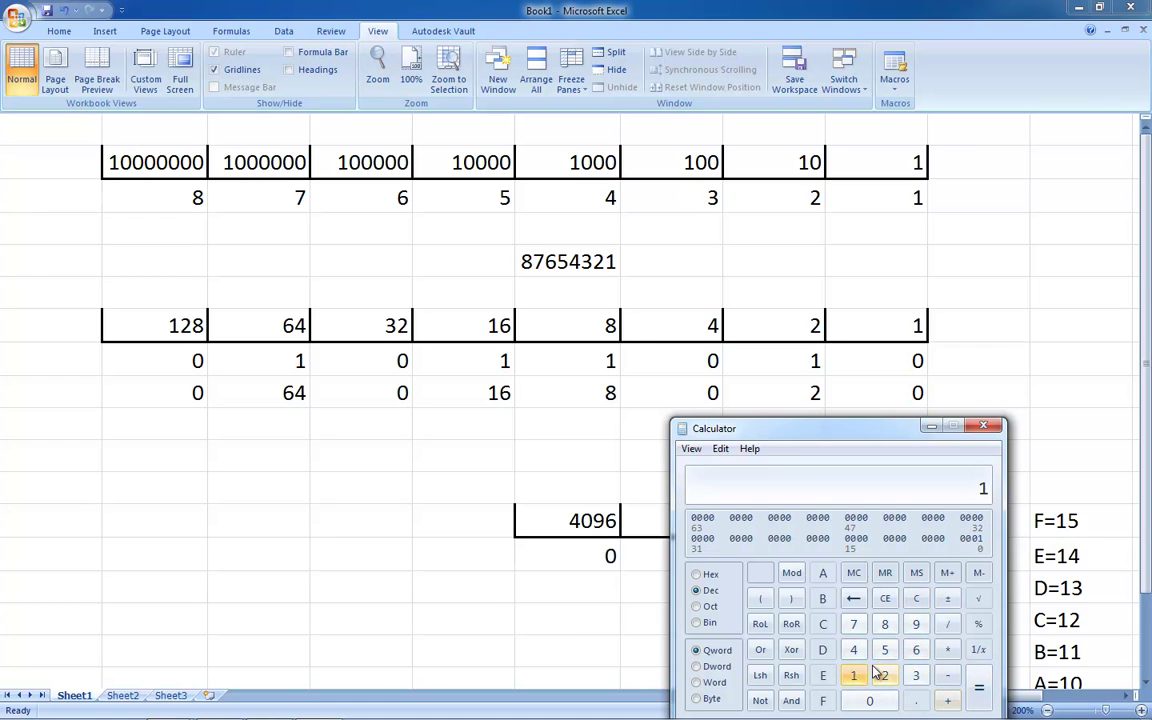
left_click(918, 649)
left_click(948, 701)
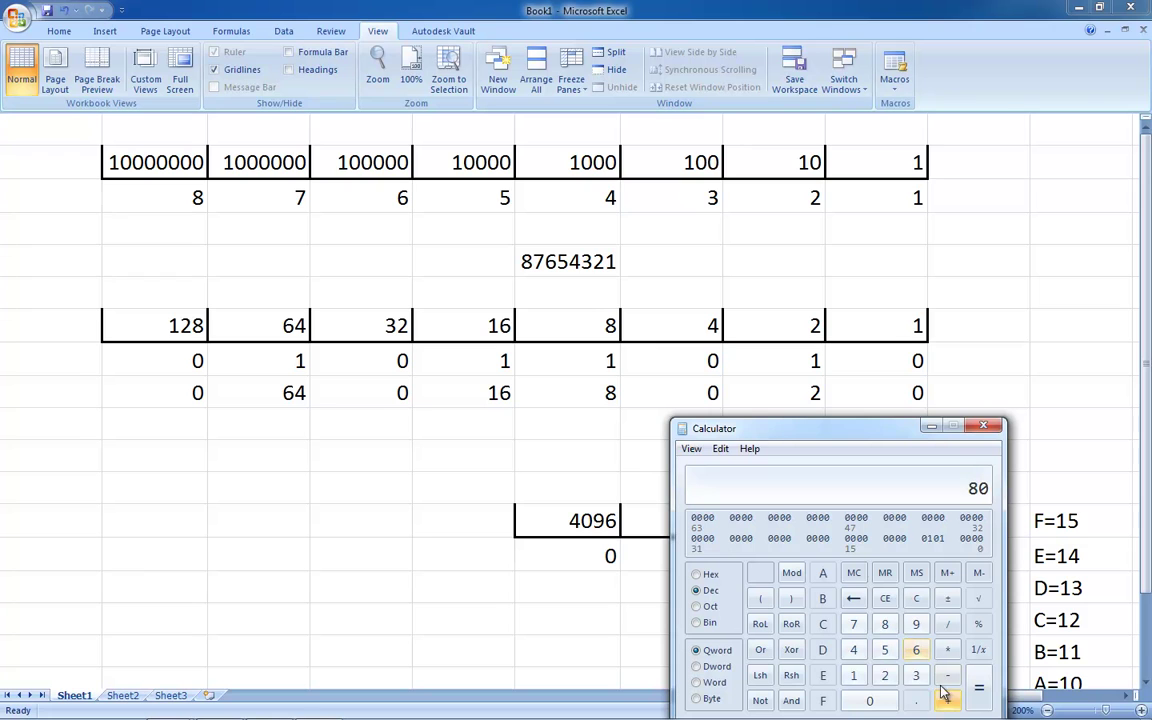
left_click(885, 624)
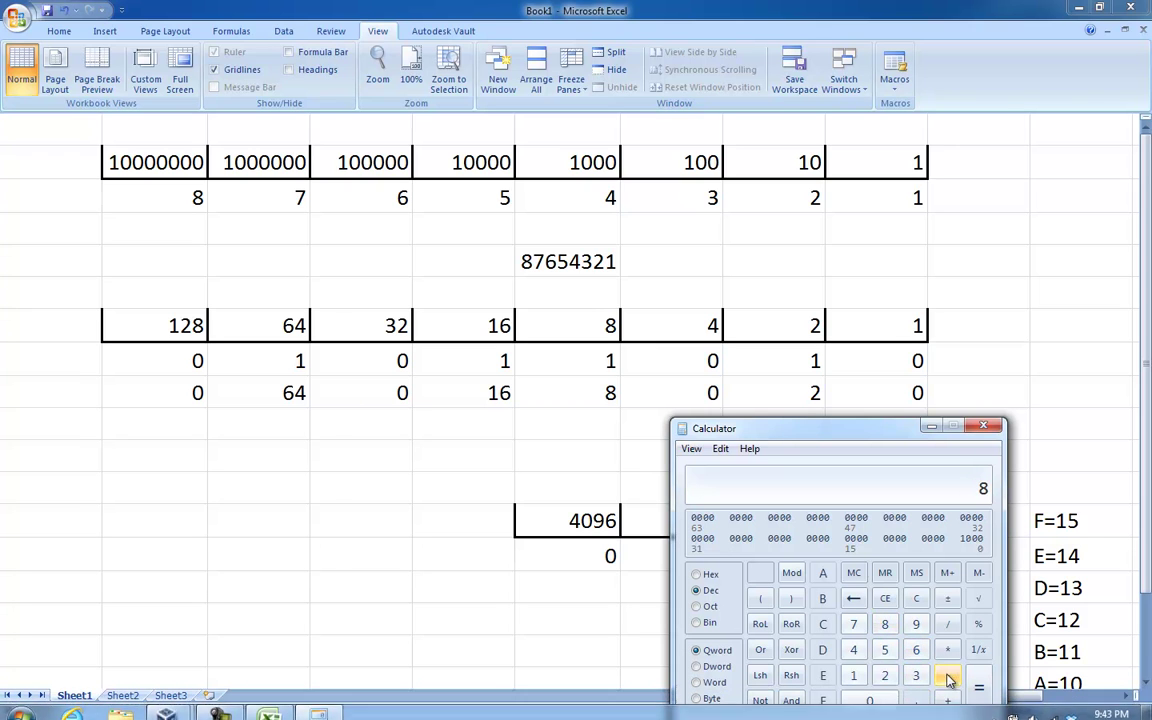
left_click(948, 701)
left_click(896, 677)
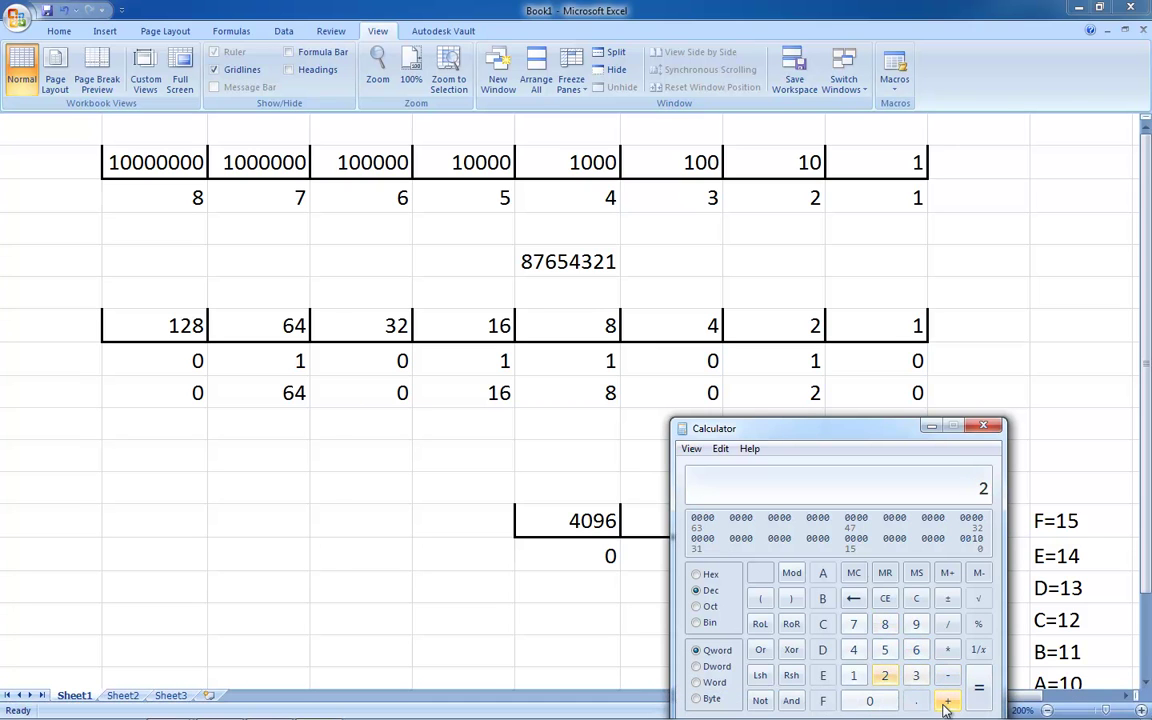
left_click(980, 690)
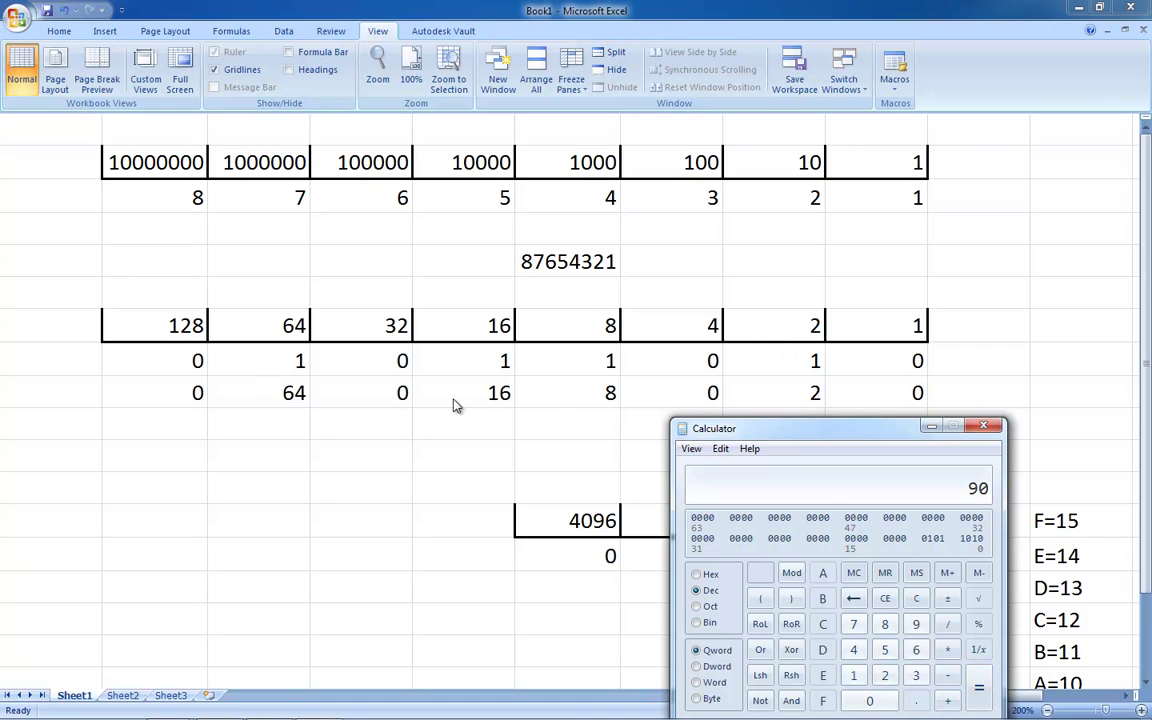
Return to the worksheet and enter 90 two rows below the 8 in the binary table
key("alt+Tab")
left_click(533, 454)
type("90")
left_click(422, 462)
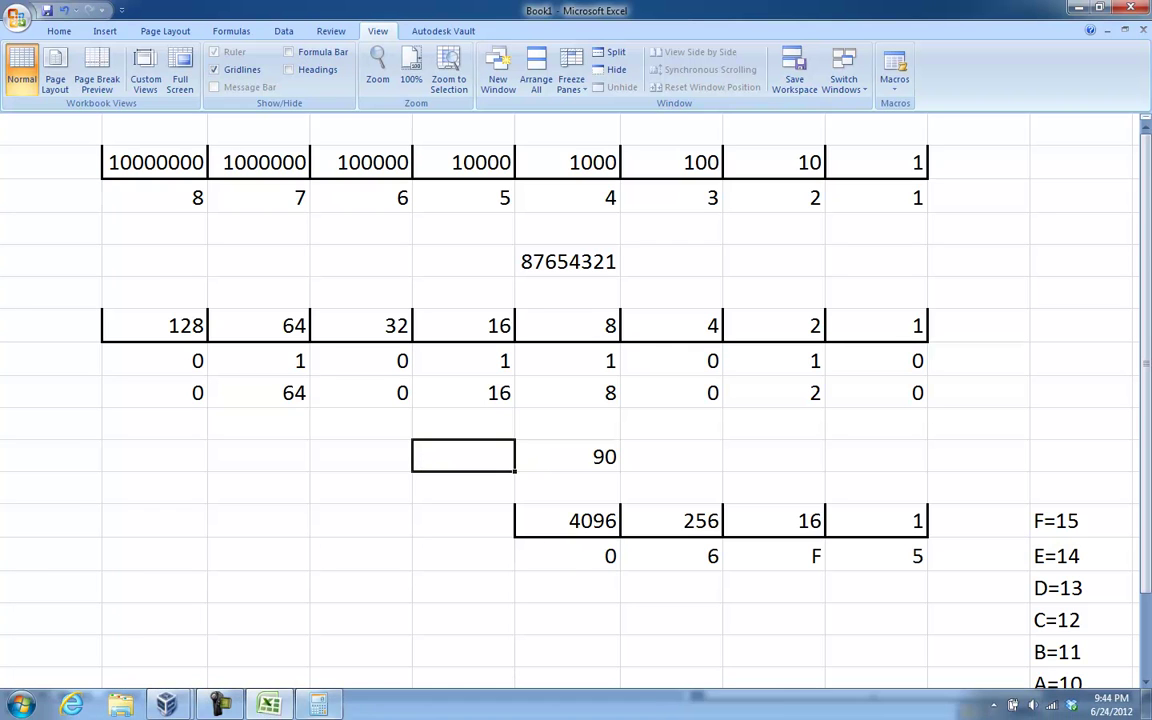
In Calculator, clear the display, enter the binary number 1011010 and convert it to decimal
left_click(360, 702)
left_click_drag(840, 428, 865, 409)
left_click(944, 578)
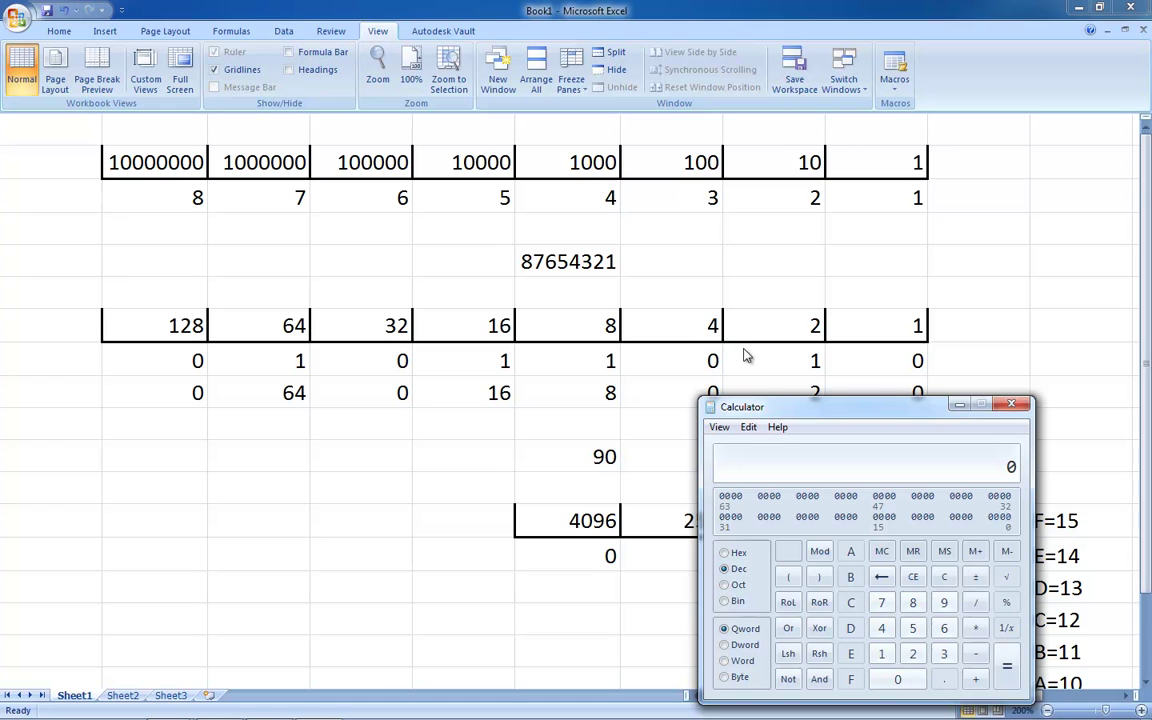
left_click(726, 603)
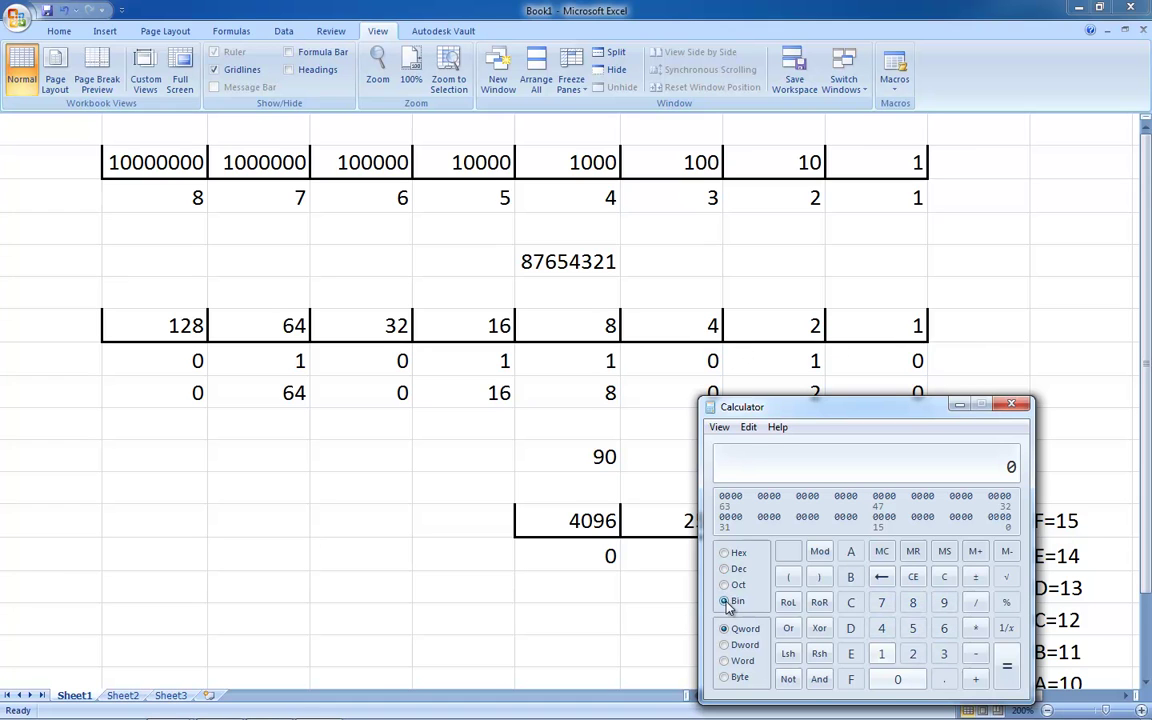
left_click(897, 679)
left_click(882, 655)
left_click(882, 655)
left_click(895, 679)
left_click(882, 655)
left_click(897, 679)
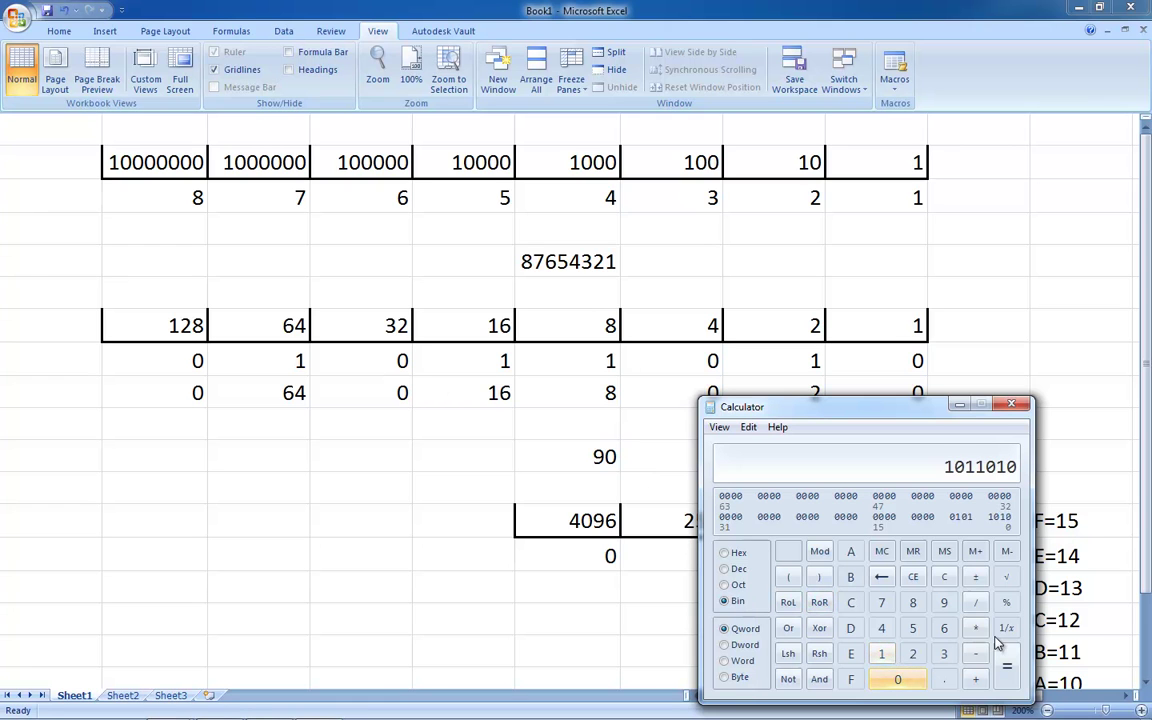
left_click(725, 569)
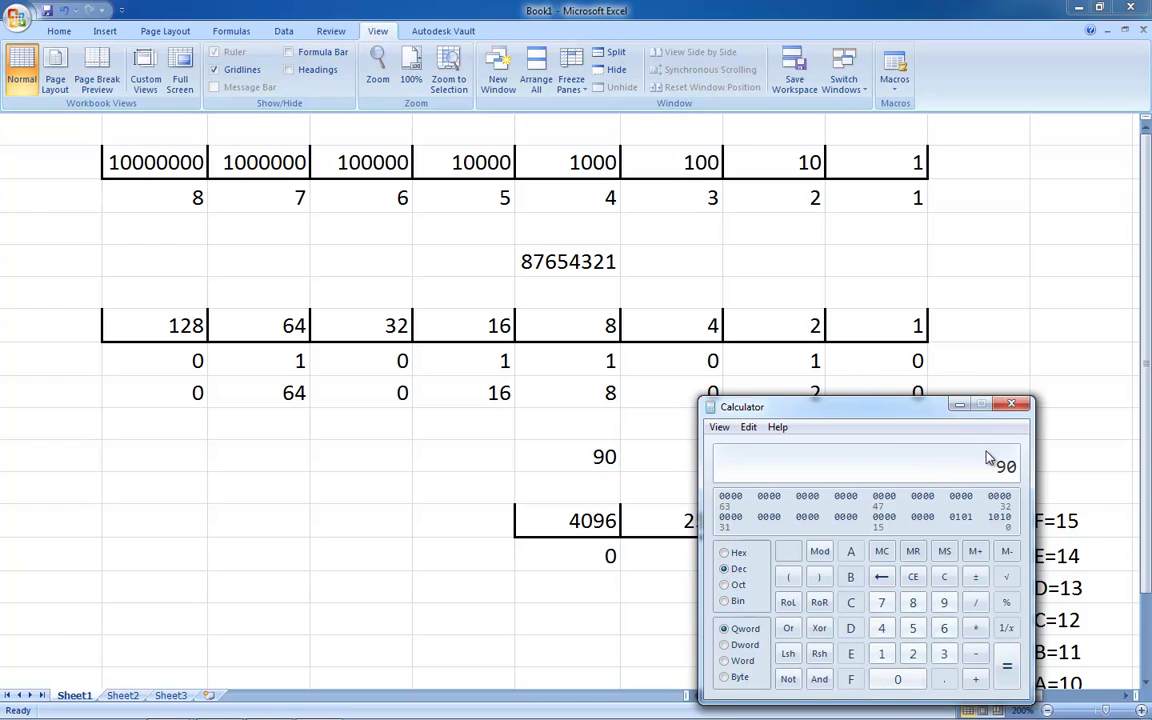
Return to the worksheet and examine the hexadecimal place values 1, 16, 256 and 4096 with the digits beneath them
left_click_drag(797, 411, 143, 207)
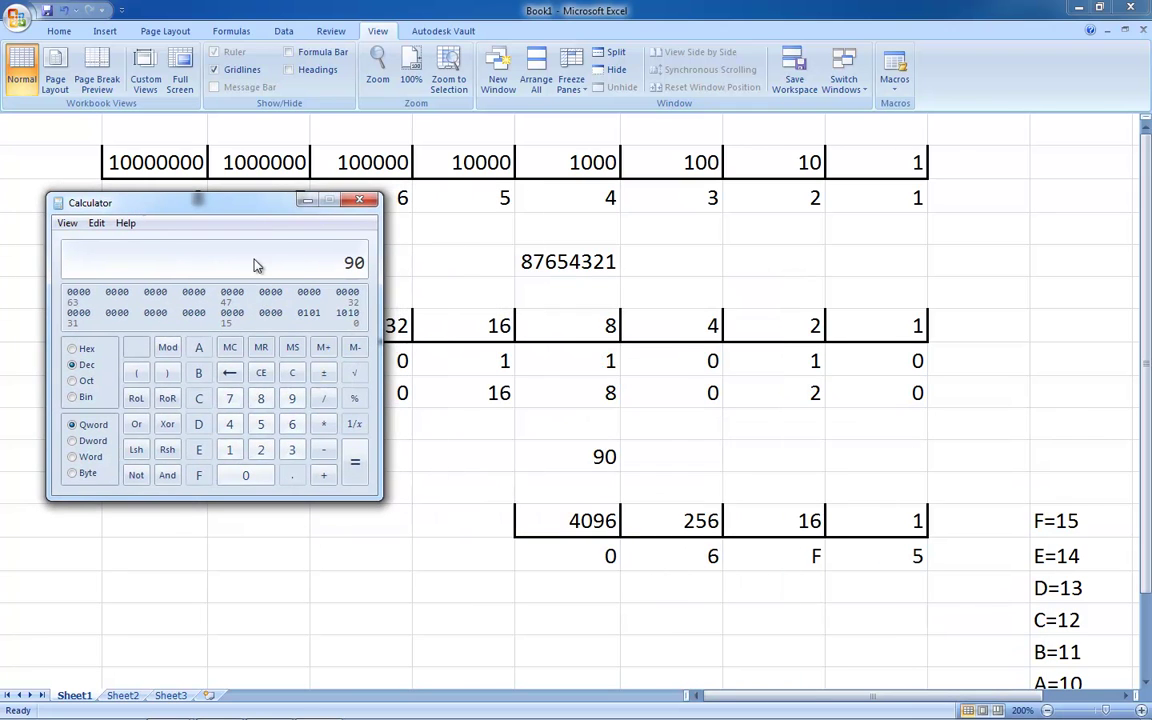
left_click(440, 455)
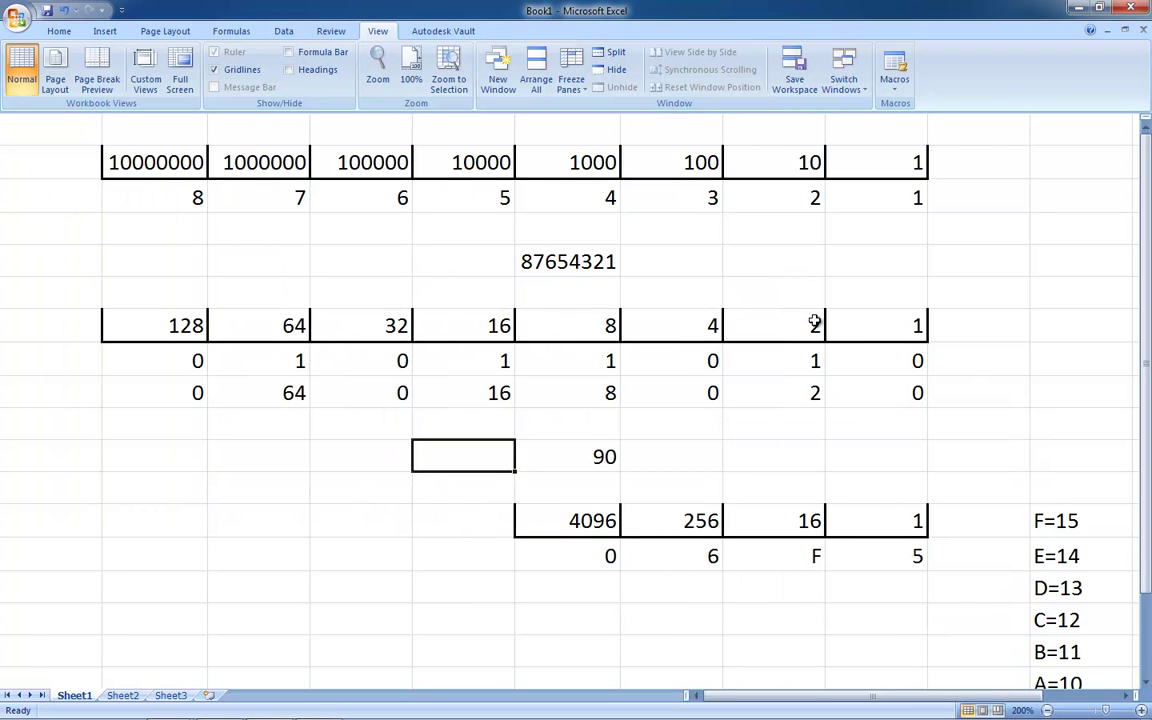
left_click_drag(1148, 288, 1148, 312)
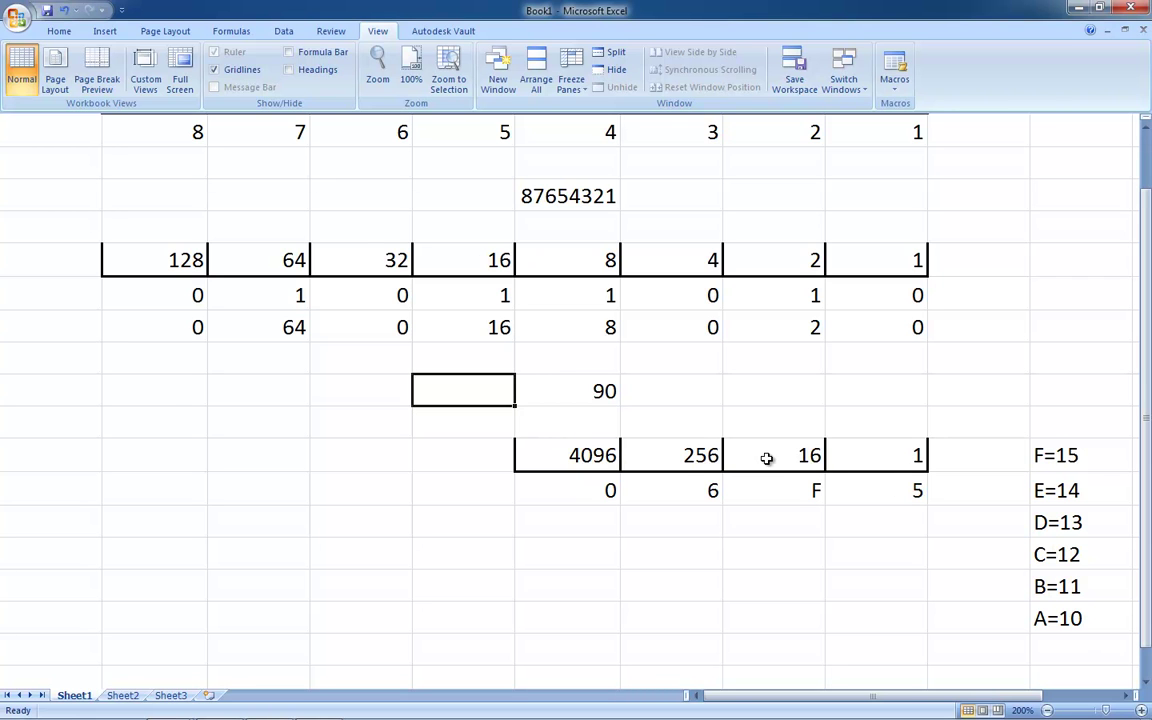
left_click(888, 460)
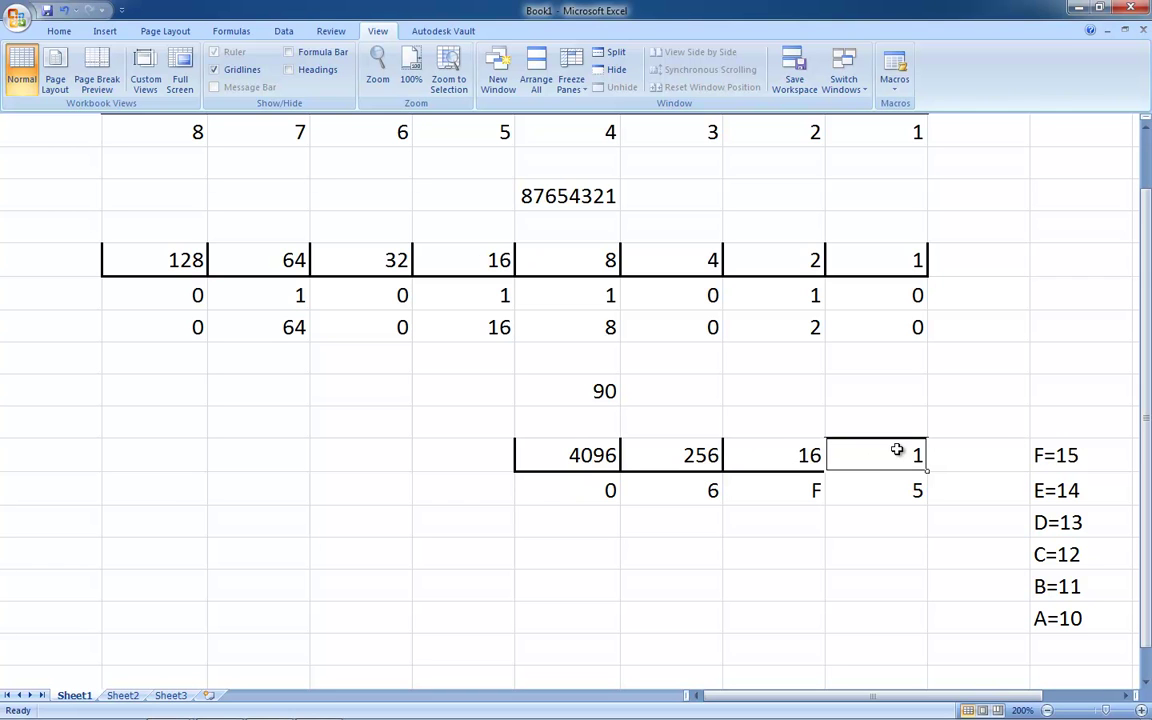
left_click(776, 444)
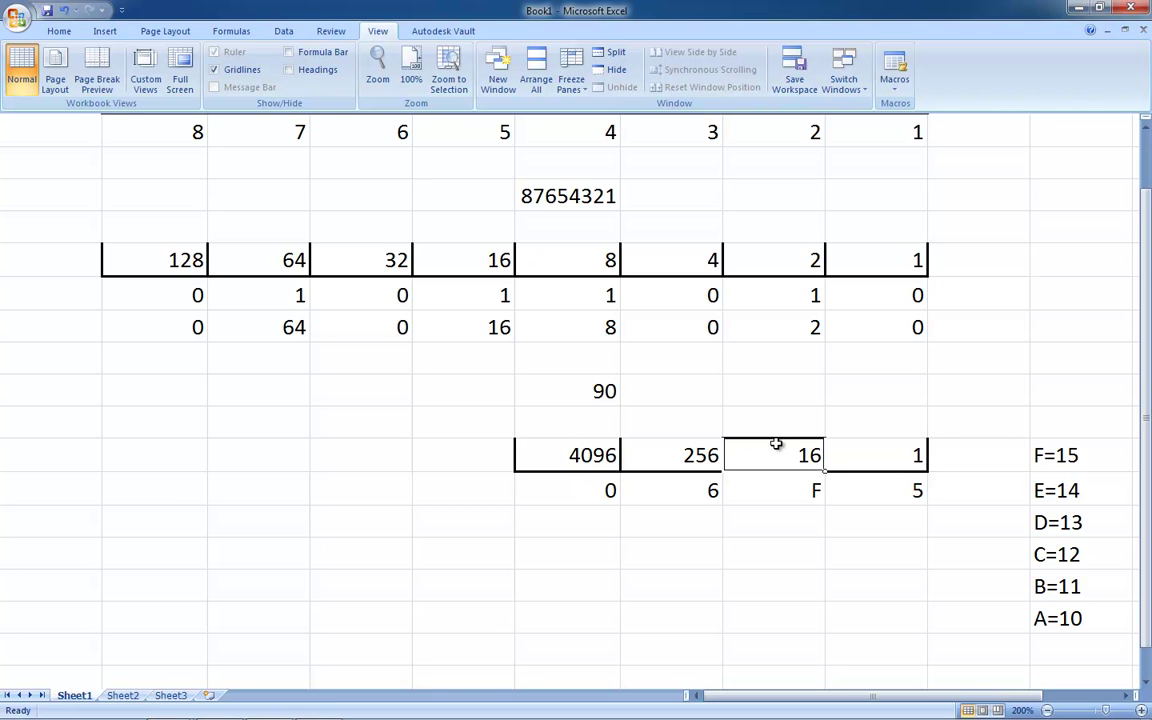
left_click(675, 445)
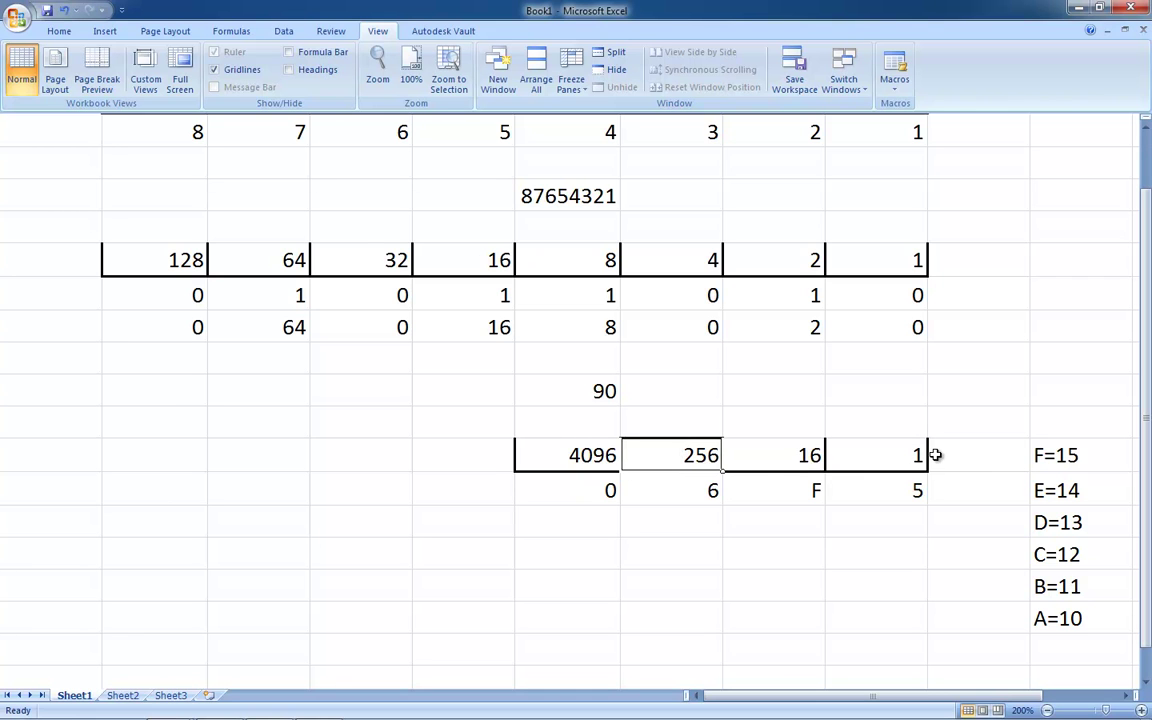
left_click(860, 522)
left_click(540, 478)
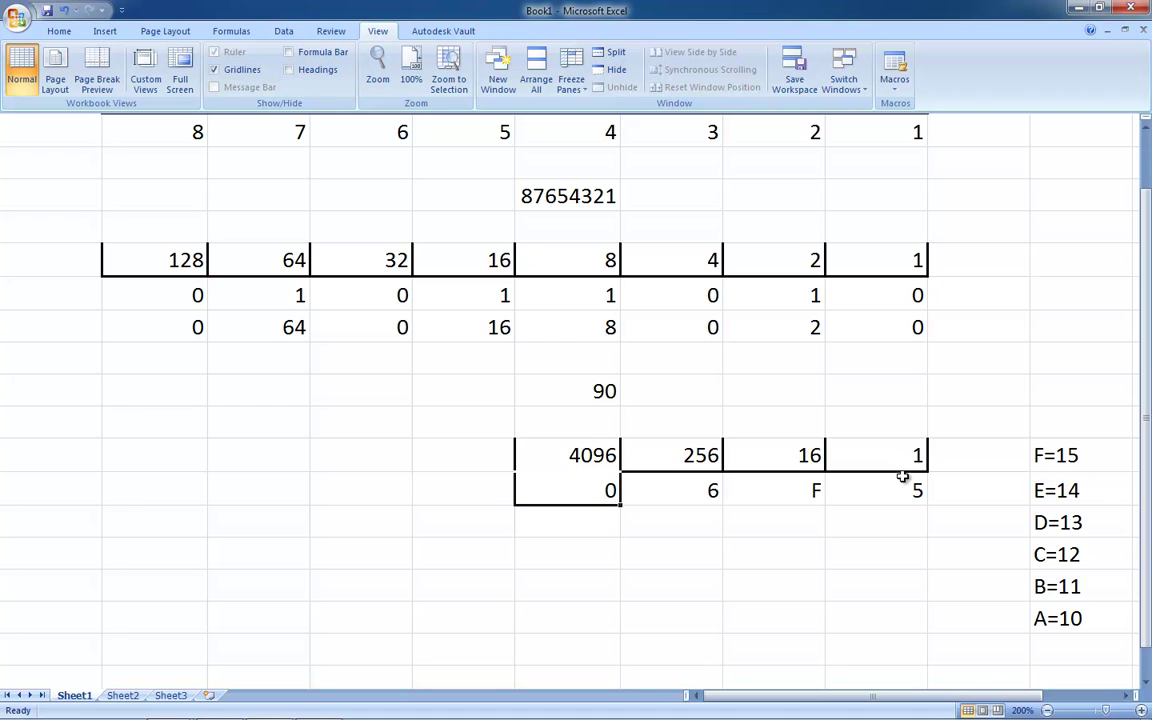
Below the hexadecimal digits, enter 5 under the digit 5 and 240 under F, calculating F's value at place value 16 in Calculator
left_click(884, 527)
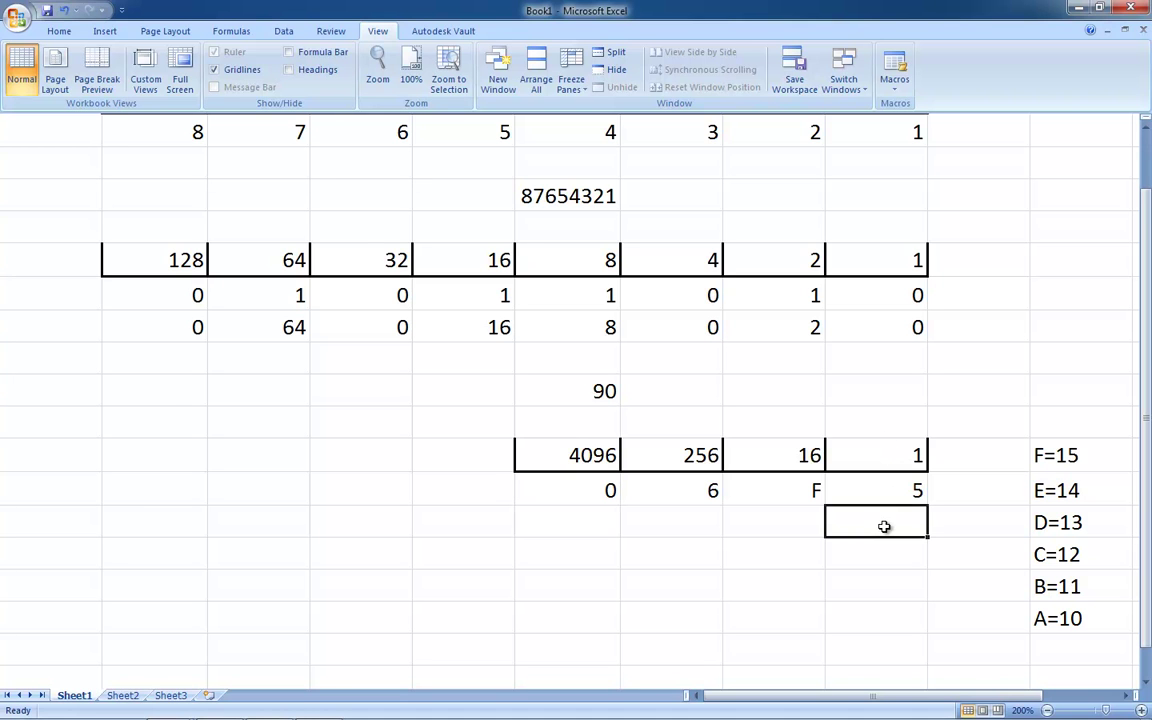
type("5")
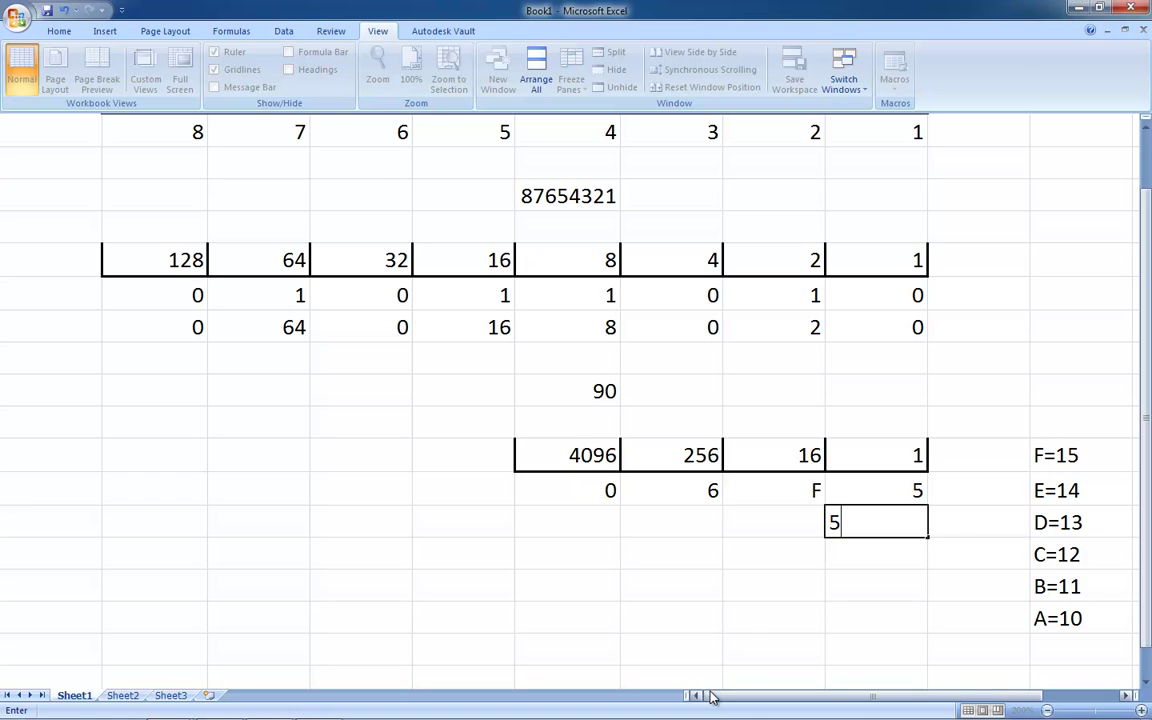
left_click(316, 702)
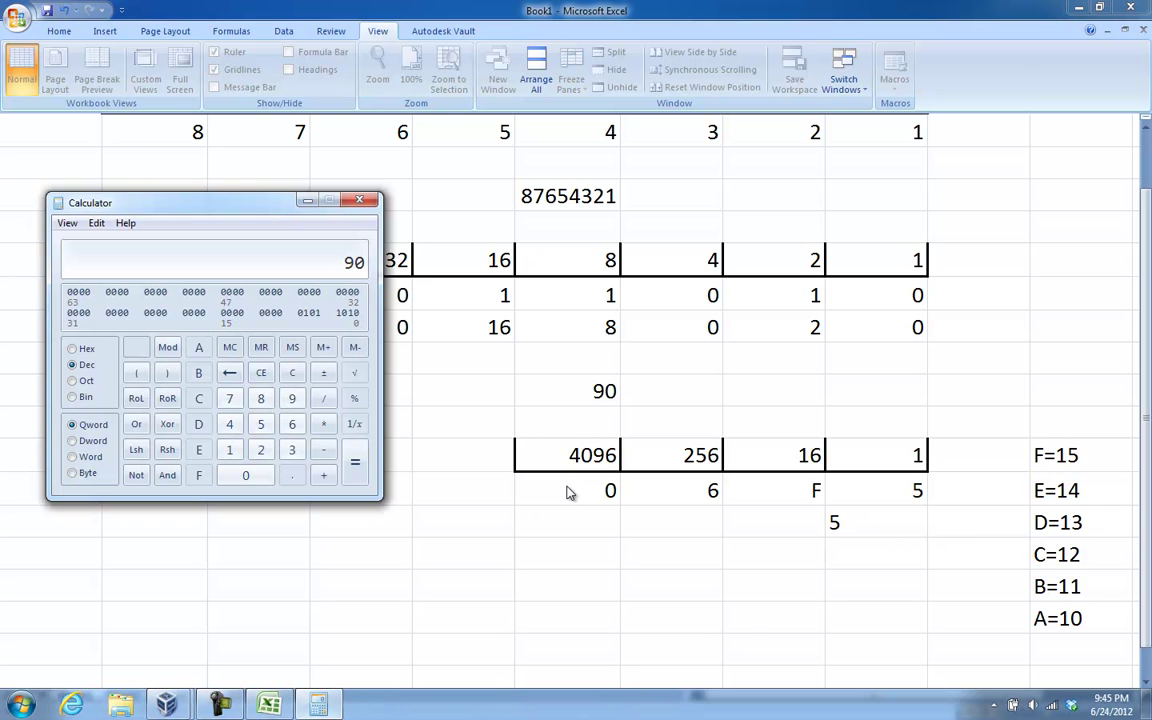
type("16")
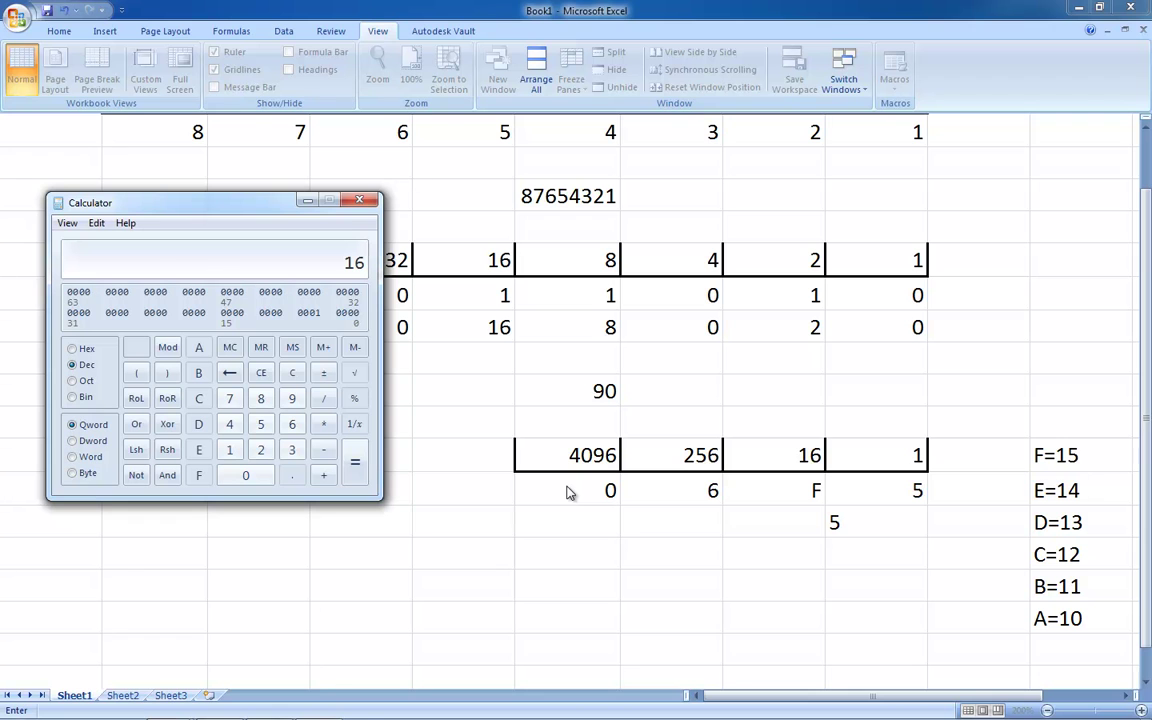
type("*16")
key("Return")
left_click(754, 508)
left_click(754, 509)
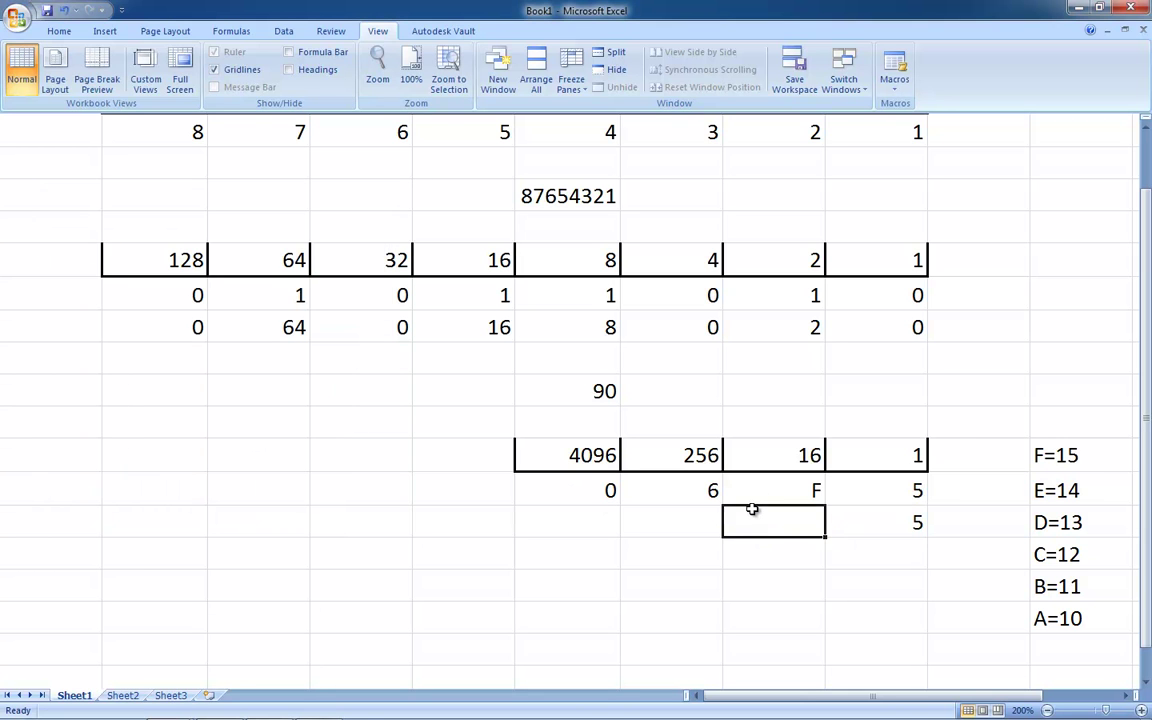
type("240")
left_click(730, 594)
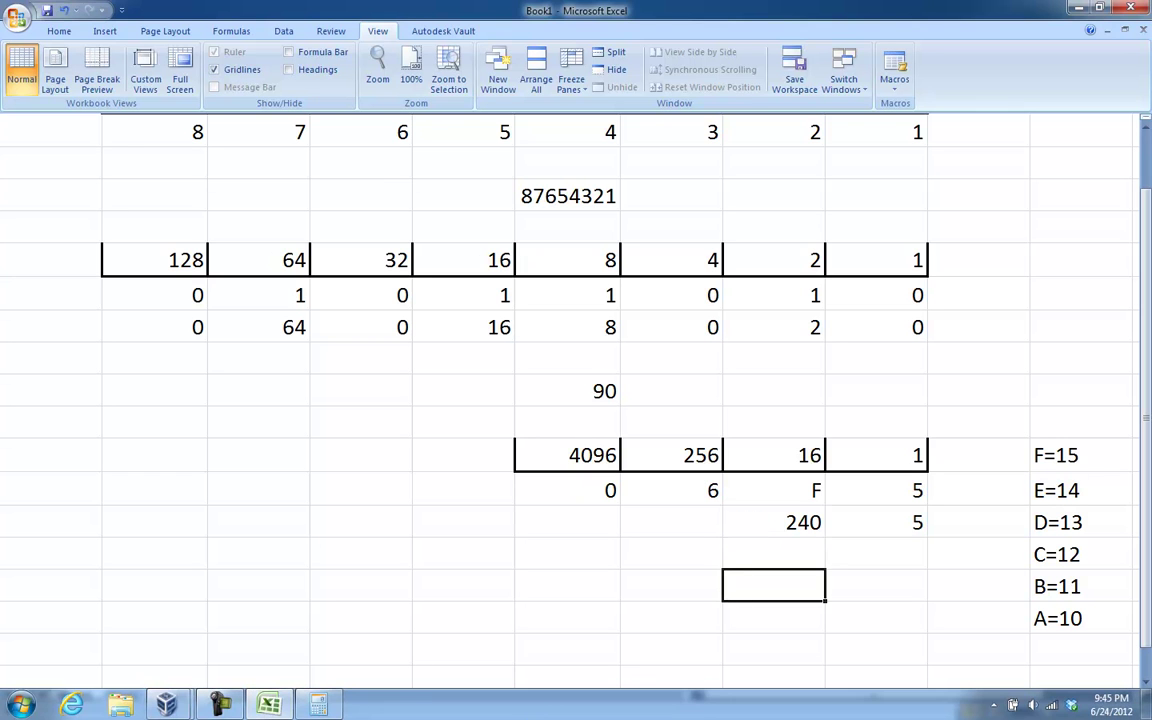
Switch to Calculator and multiply 256 by 6 to get the decimal value of the third hexadecimal digit
left_click(318, 704)
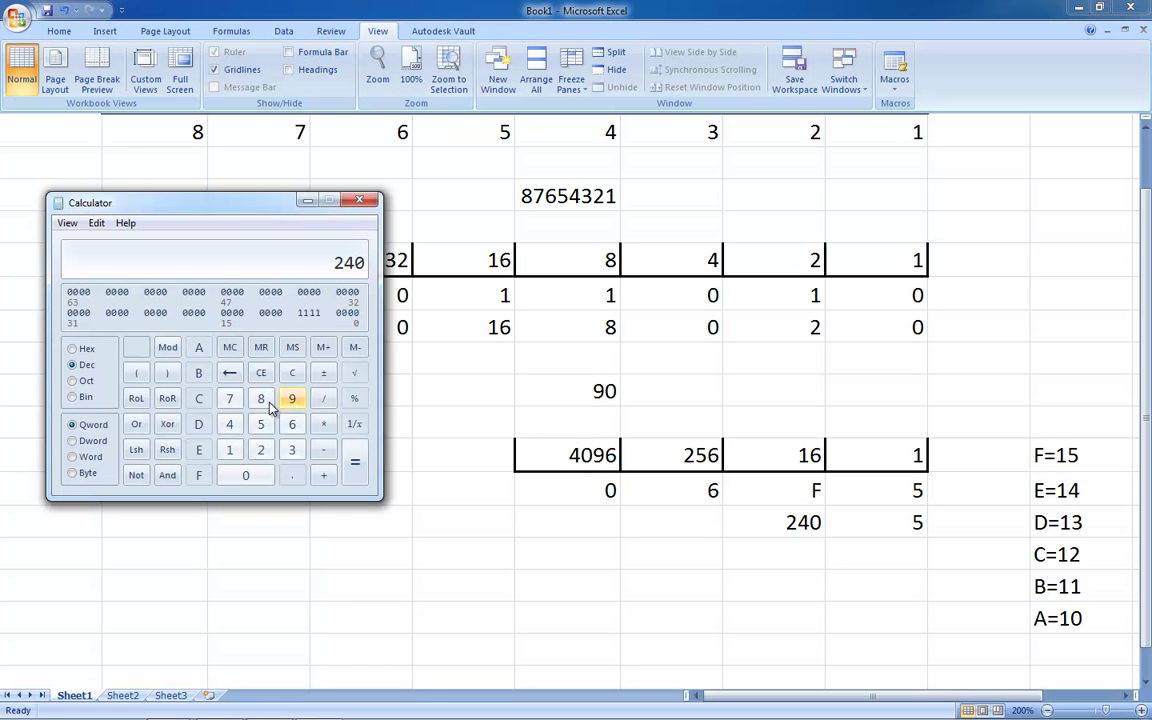
left_click(261, 452)
left_click(261, 424)
left_click(292, 424)
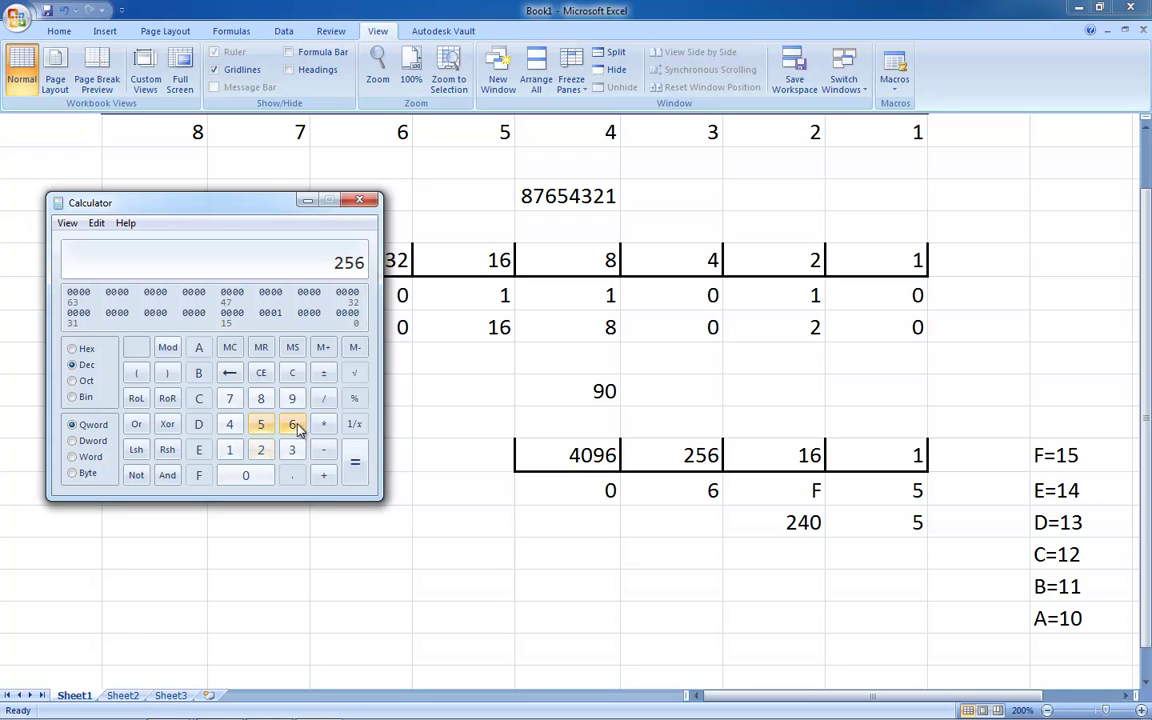
left_click(324, 400)
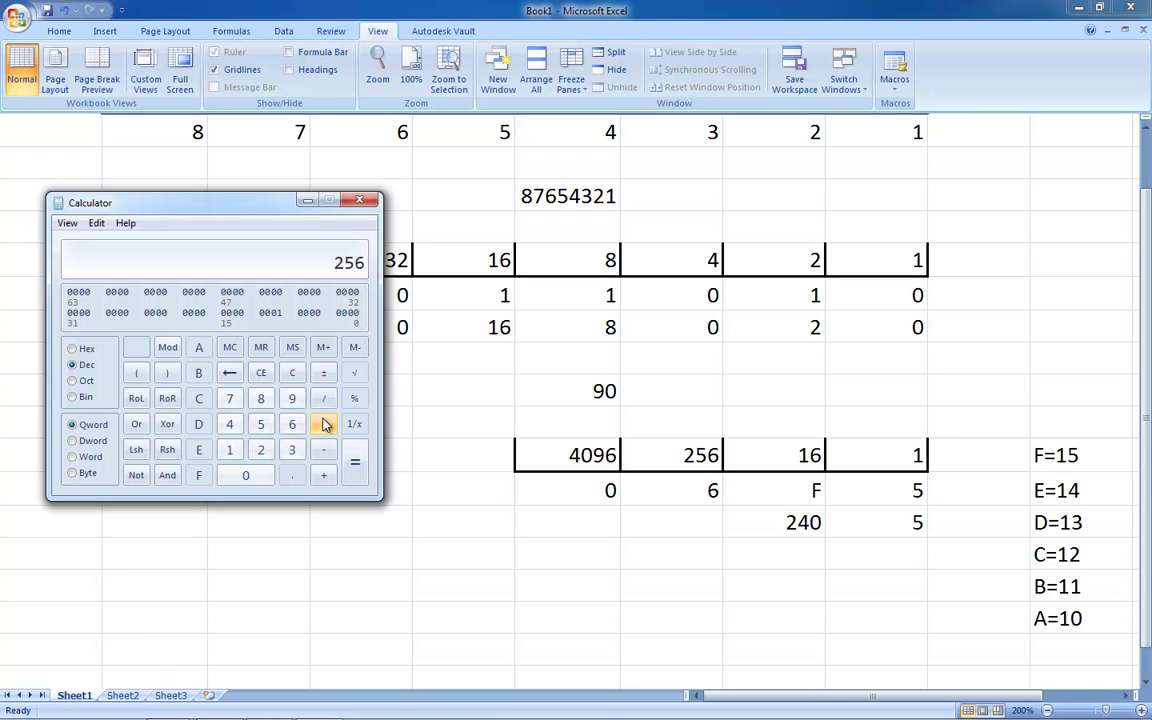
left_click(292, 424)
left_click(354, 474)
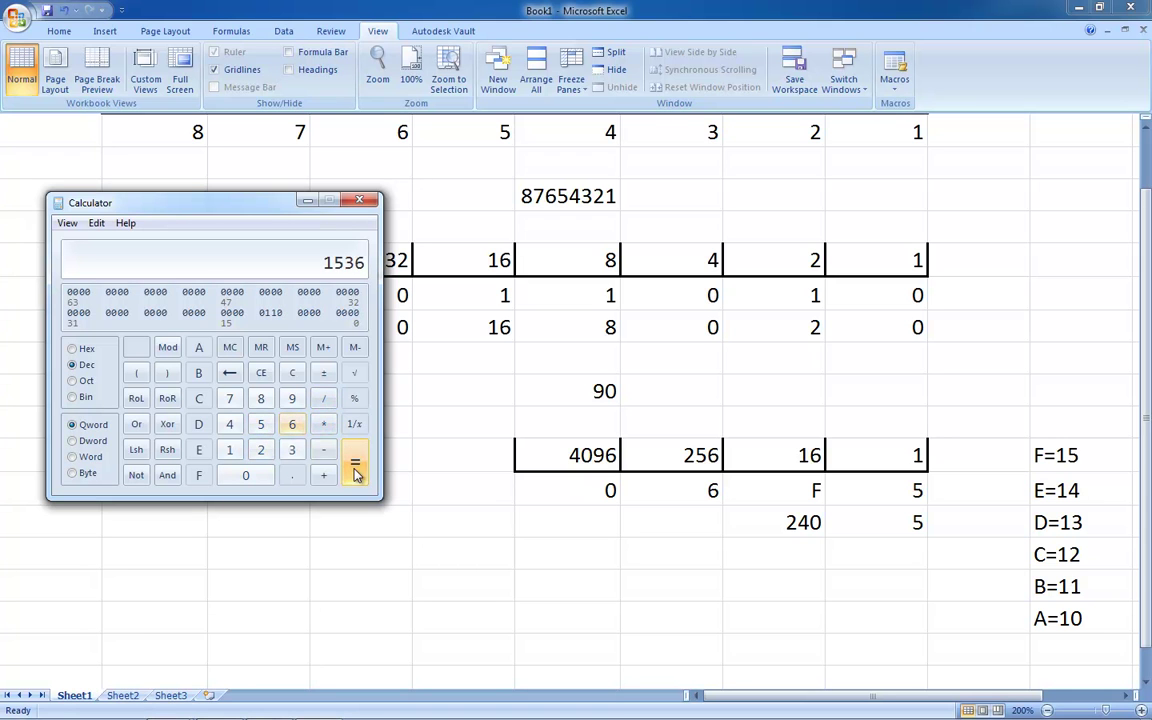
Return to the worksheet and enter 1536 beneath the hexadecimal digit 6 and 0 beneath the digit 0
left_click(670, 528)
left_click(670, 528)
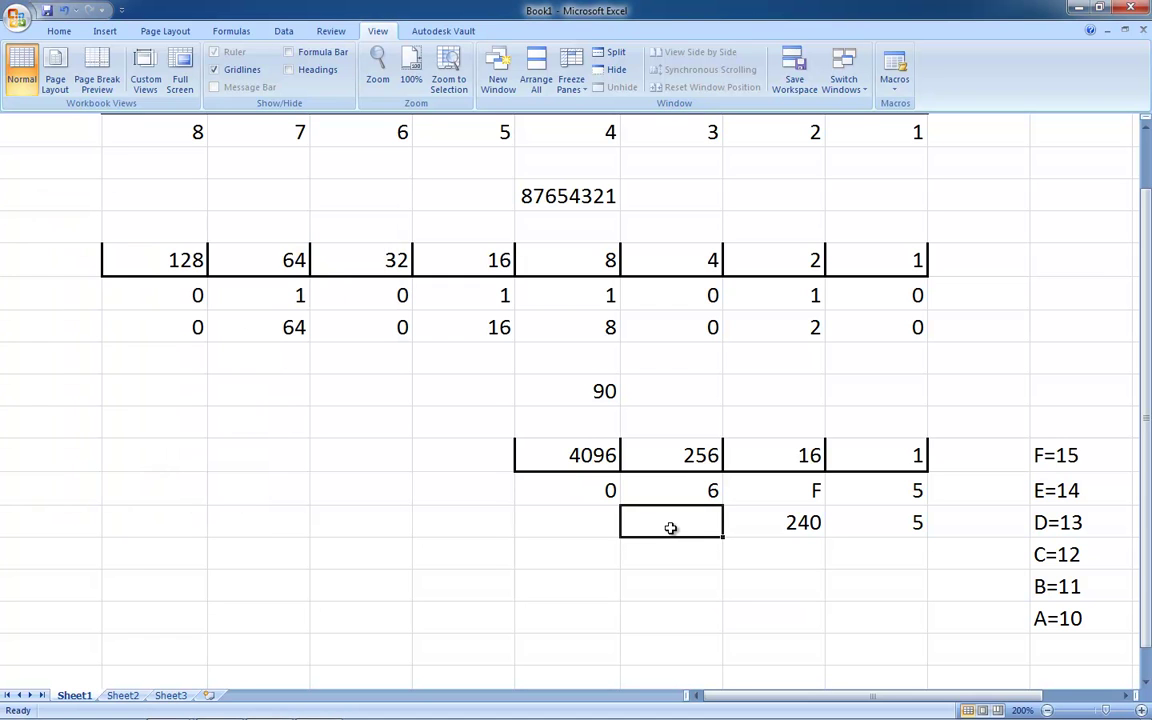
type("1536")
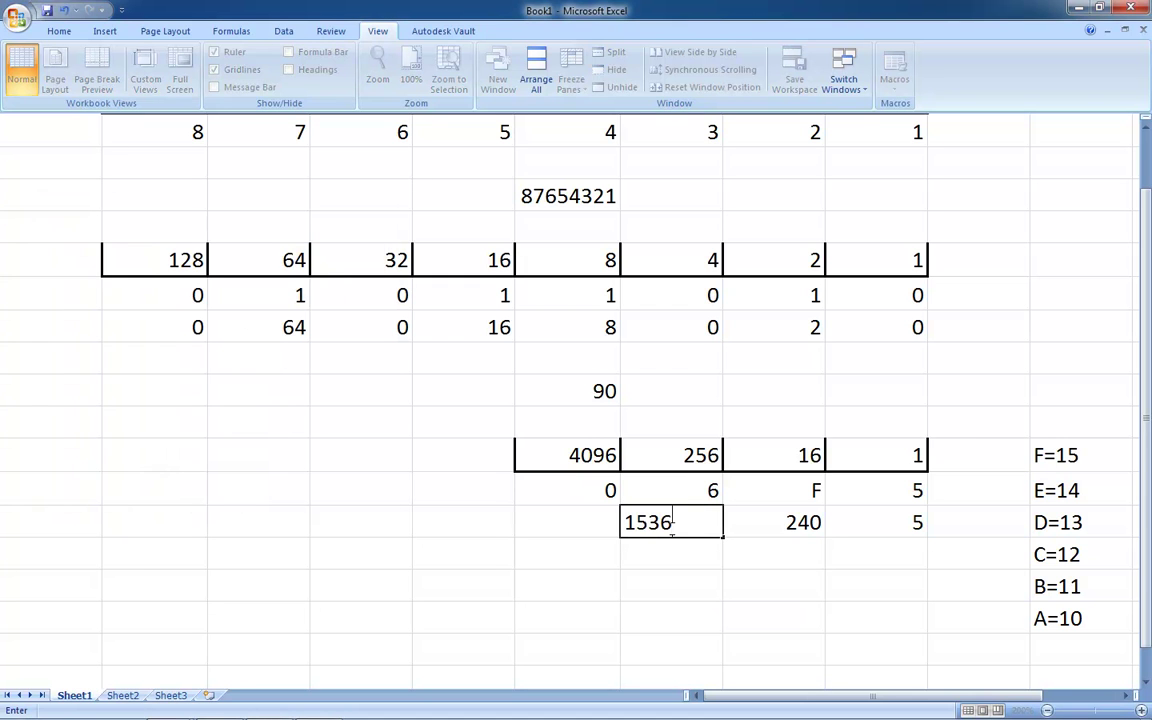
left_click(593, 512)
type("0")
left_click(699, 584)
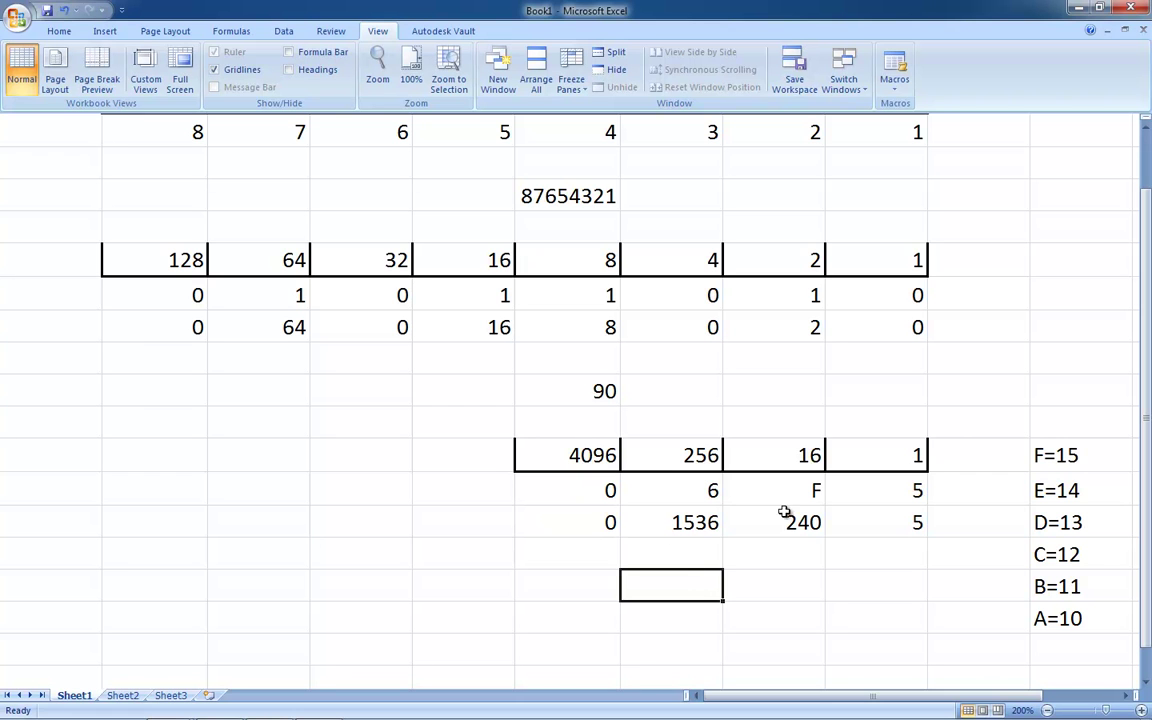
In Calculator, clear the display and add the place-value results 1536, 240 and 5
left_click(318, 707)
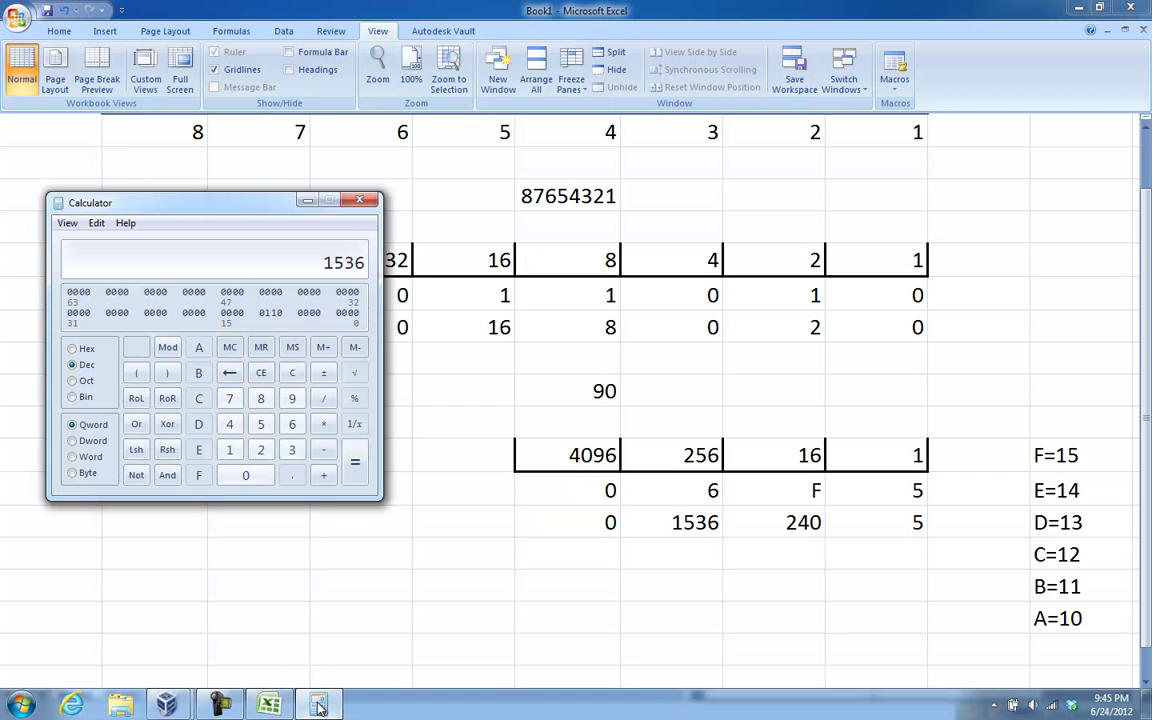
left_click(292, 372)
left_click(229, 449)
left_click(261, 424)
left_click(292, 449)
left_click(292, 424)
left_click(323, 475)
left_click(261, 449)
left_click(229, 424)
left_click(245, 475)
left_click(323, 475)
left_click(261, 424)
left_click(353, 465)
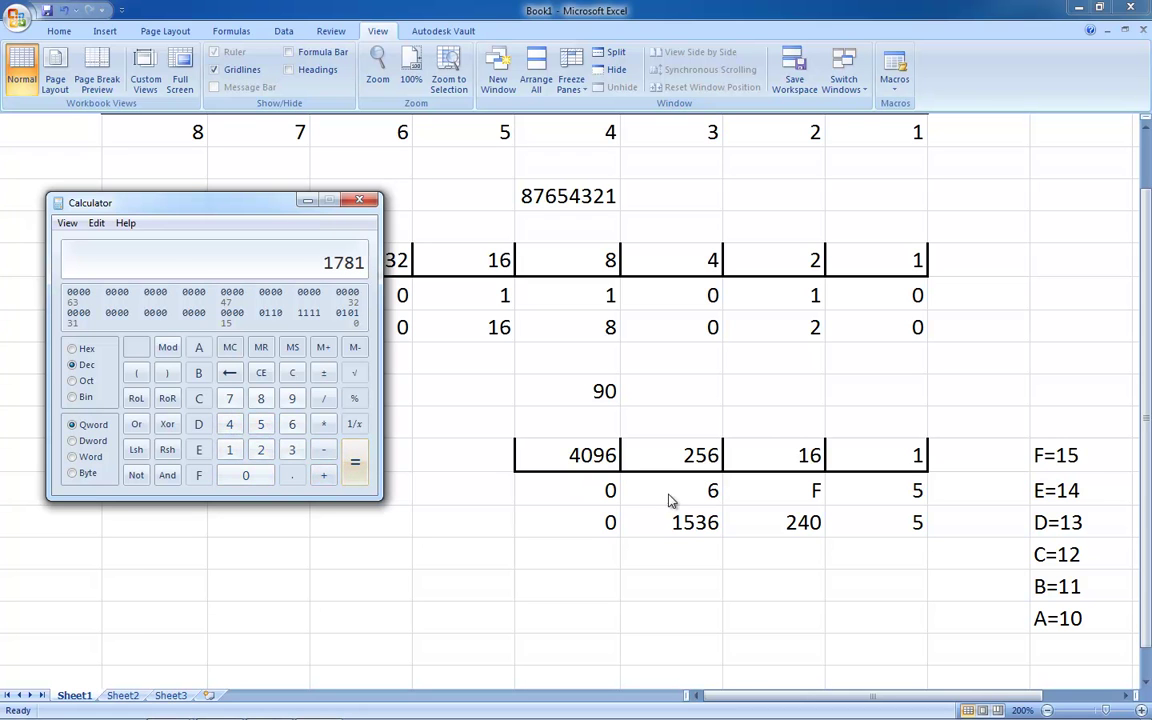
Return to the worksheet and enter 1781 two rows below the 240 in the hexadecimal table
left_click(772, 583)
type("1781")
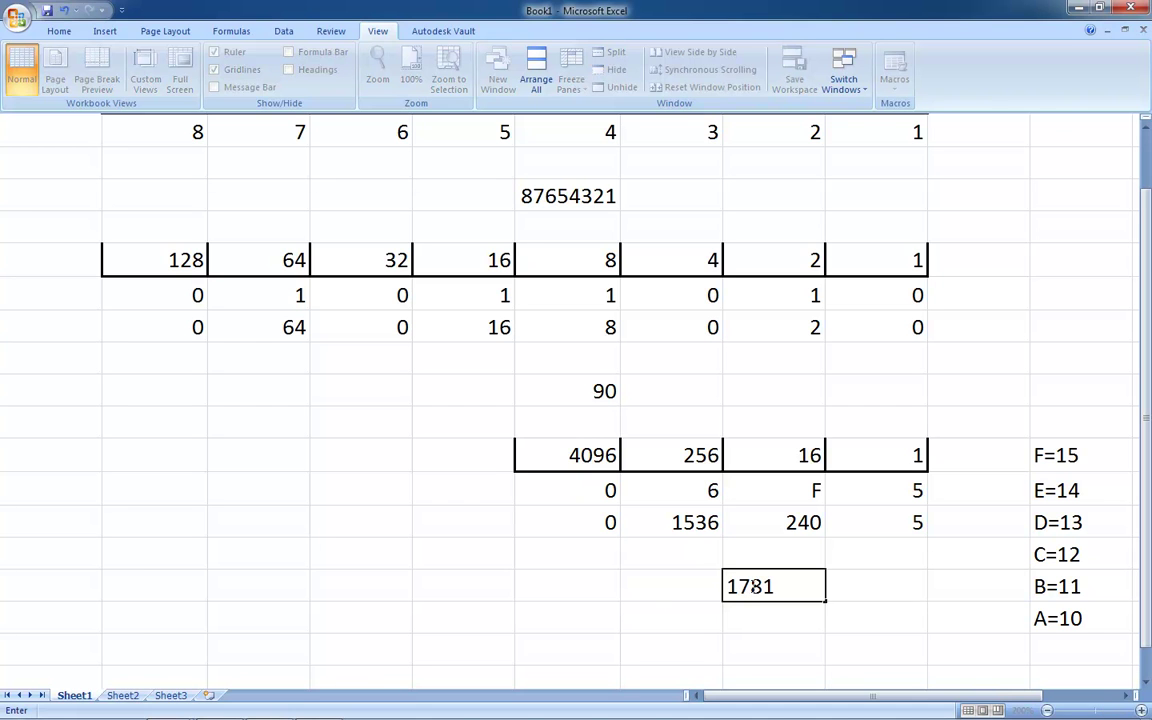
left_click(667, 597)
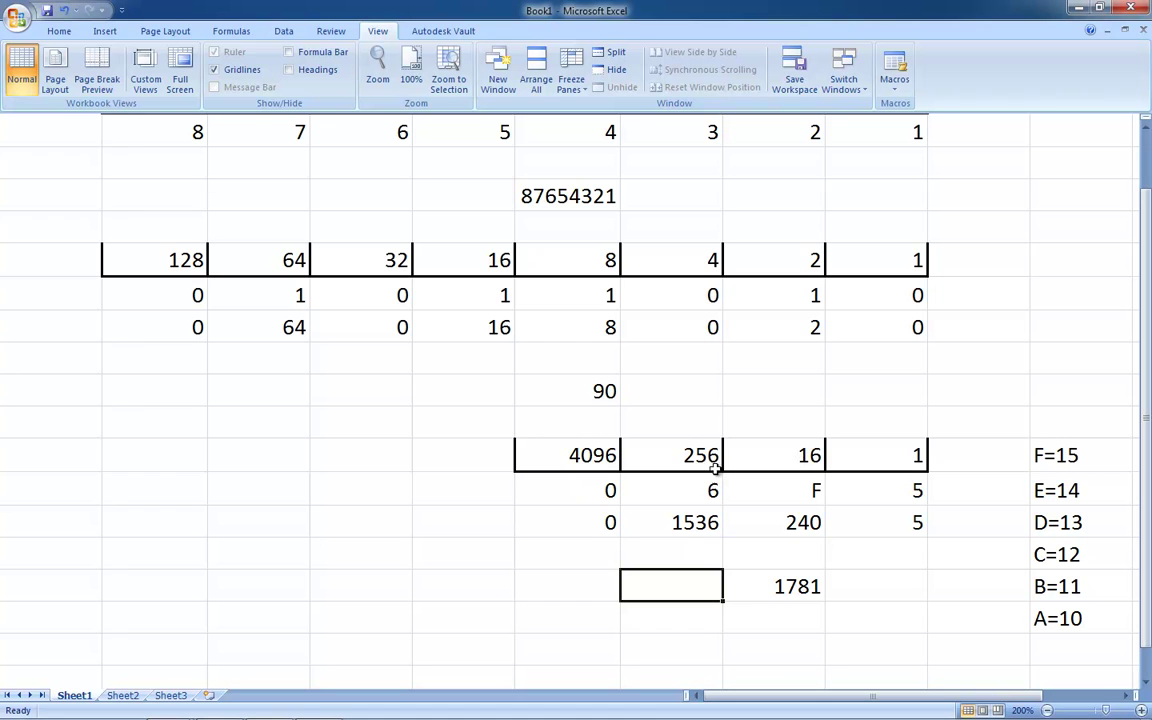
In Calculator, clear the display, enter the hexadecimal number 6F5 and convert it to decimal, dismissing the Windows color scheme message
mouse_move(275, 712)
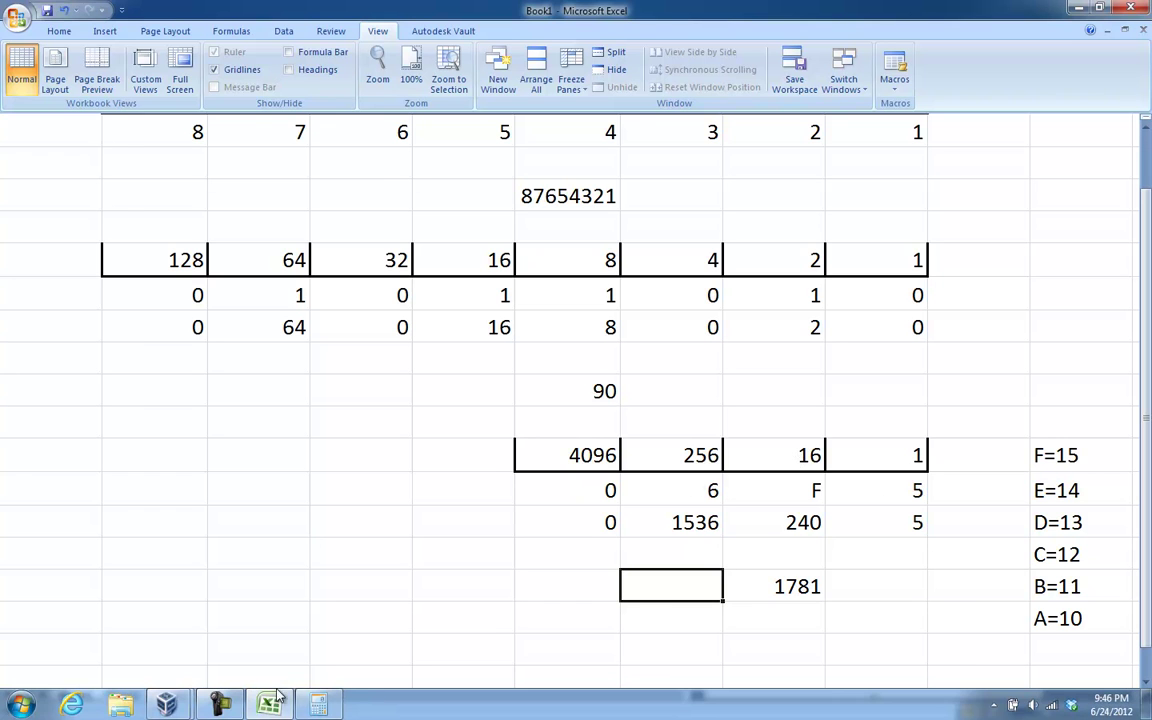
left_click(318, 705)
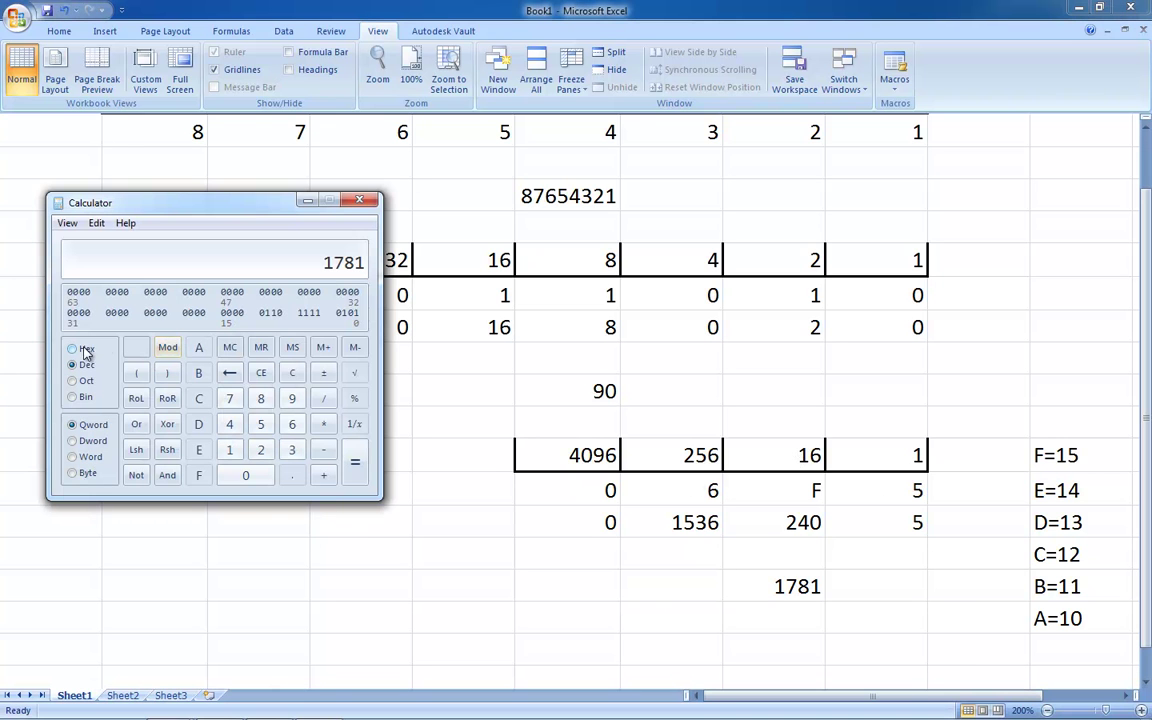
left_click(292, 372)
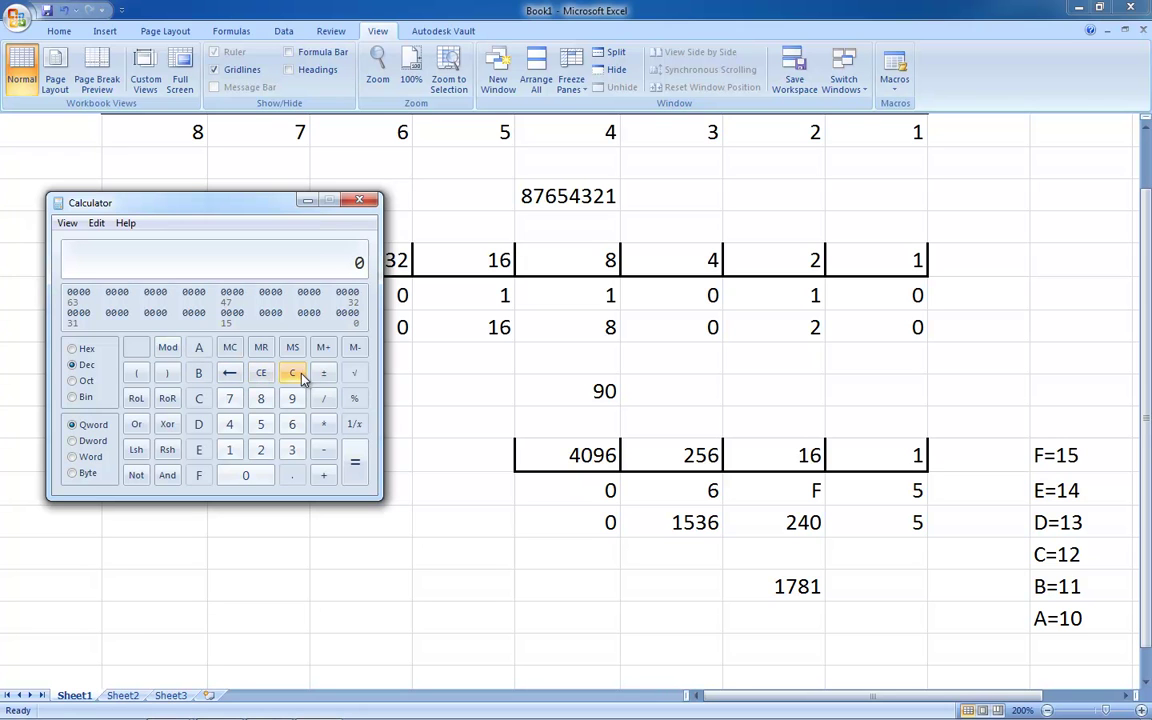
left_click(72, 348)
left_click(292, 424)
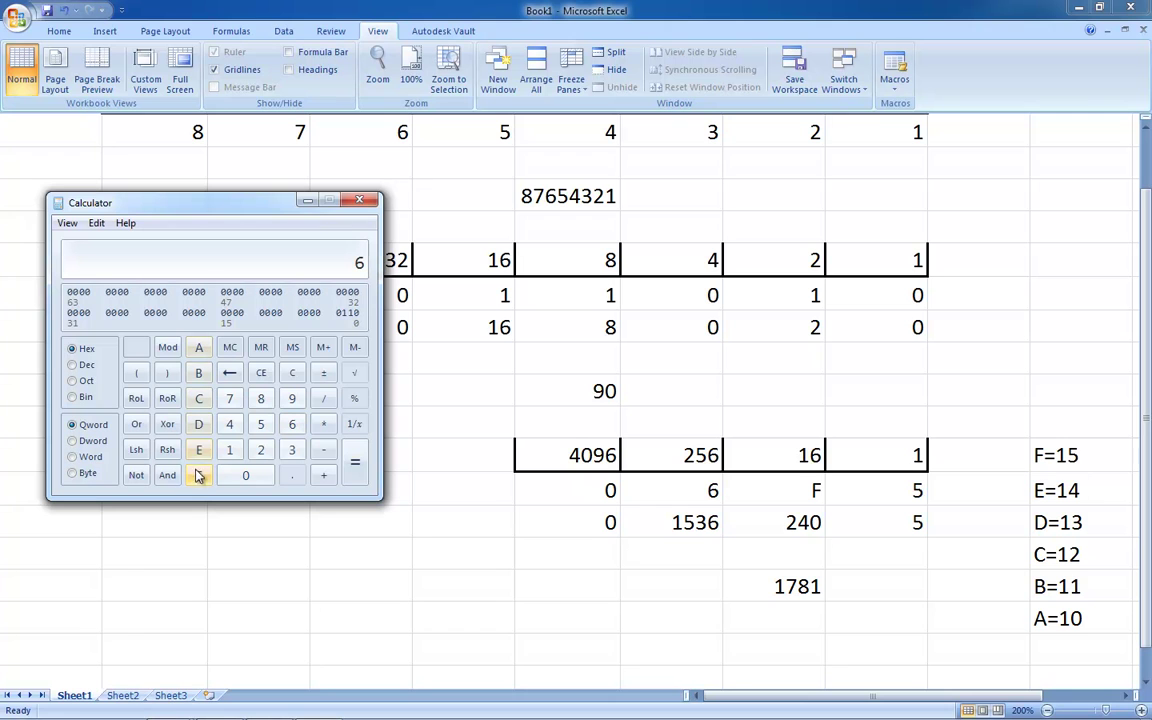
left_click(198, 476)
left_click(261, 424)
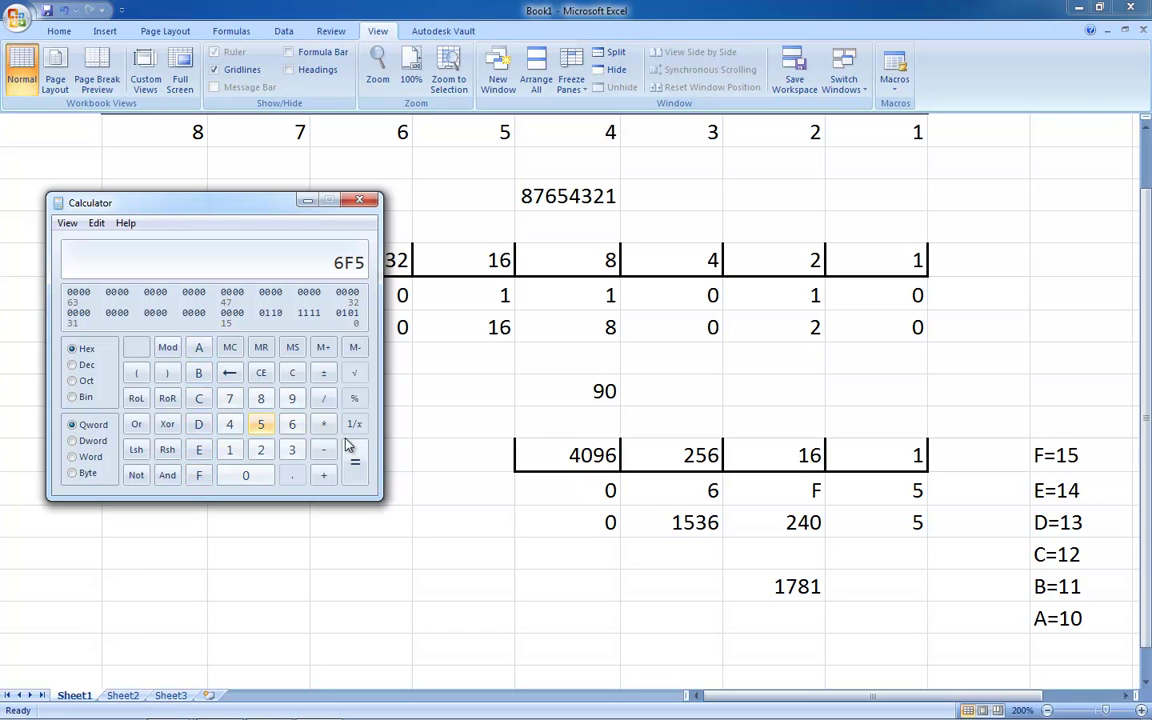
left_click(73, 365)
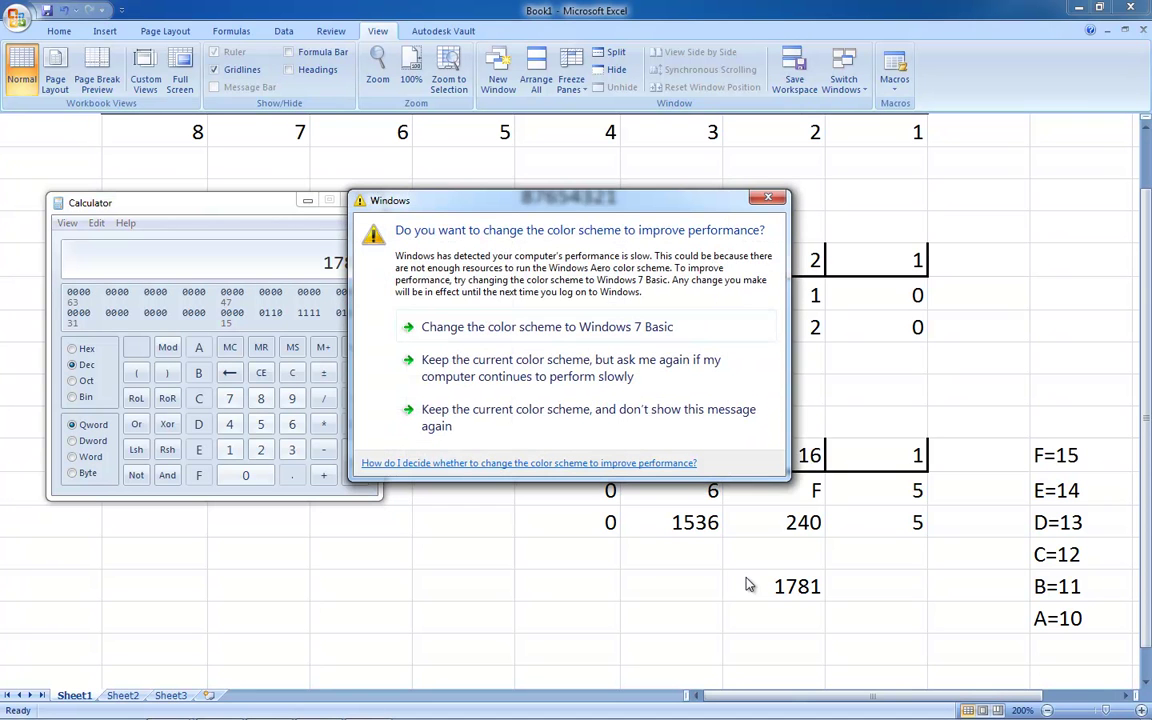
left_click(779, 204)
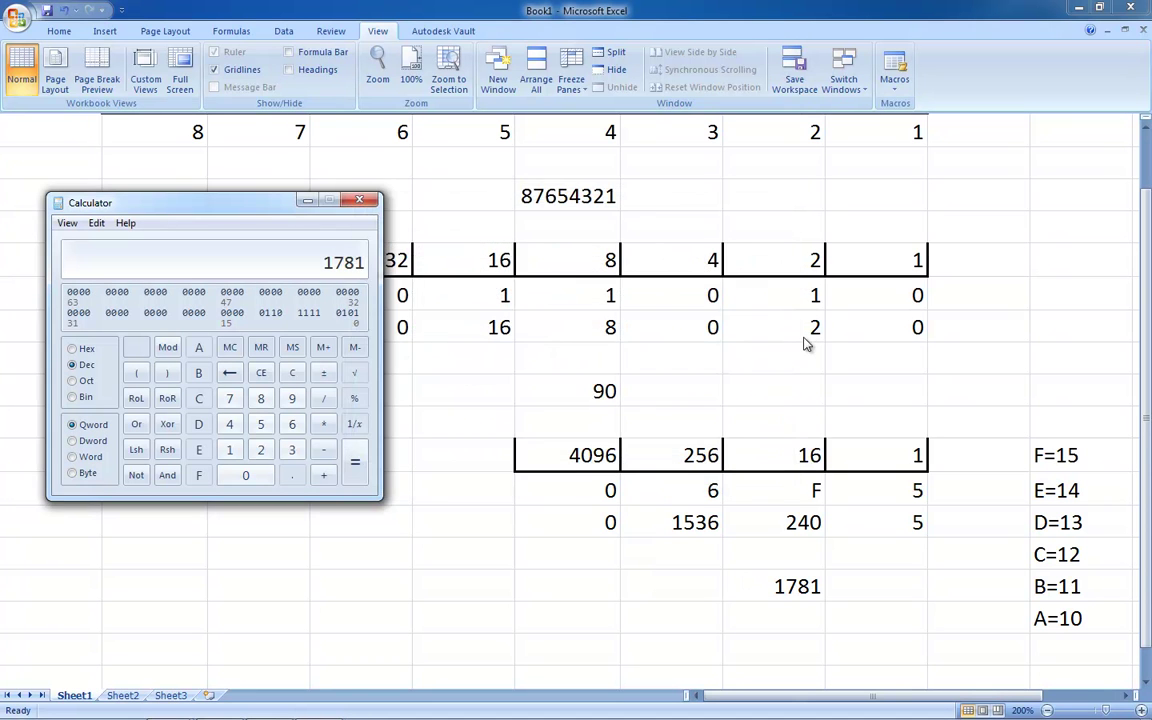